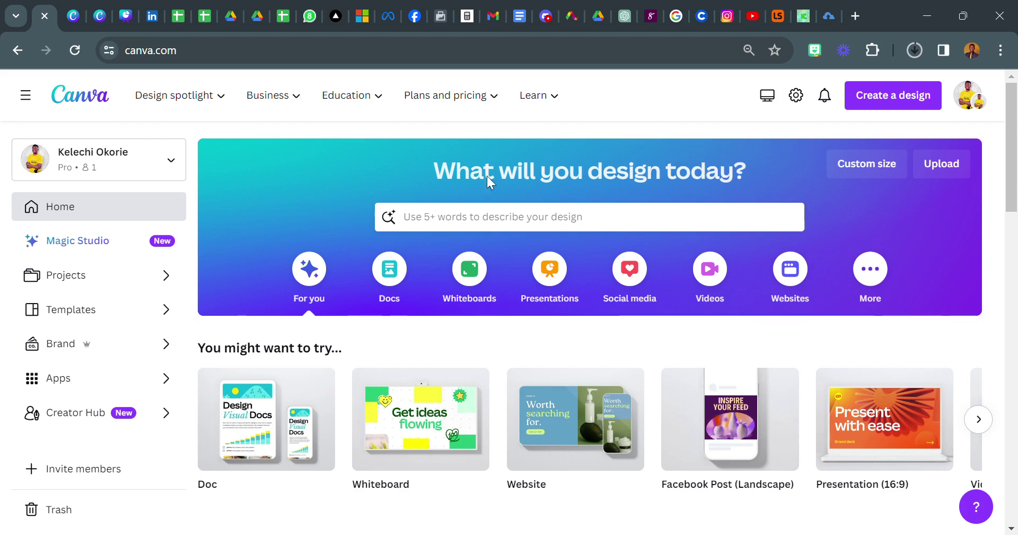
Step: Begin a new design from Create a design using the Custom size option
{"action": "left_click", "coordinate": [859, 97]}
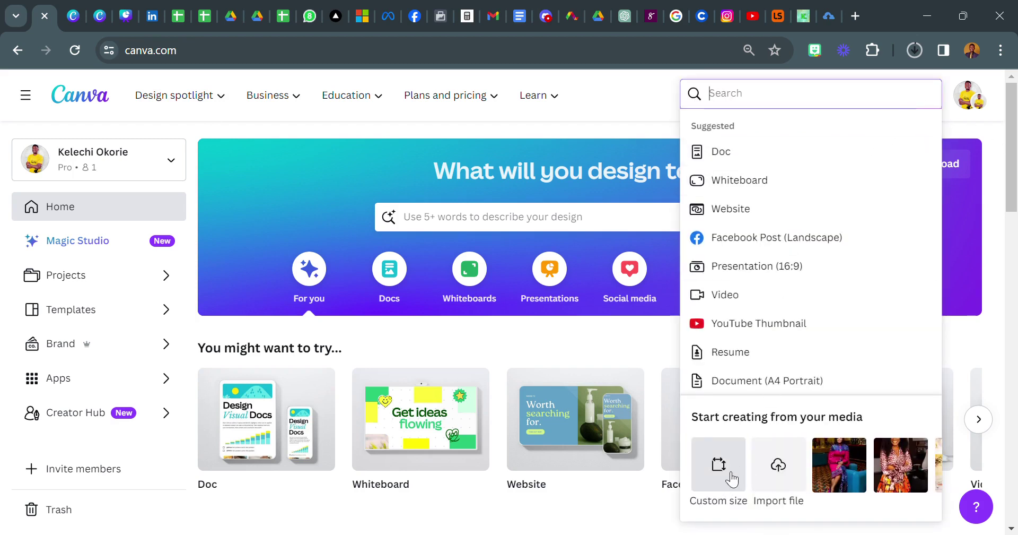
{"action": "left_click", "coordinate": [732, 479]}
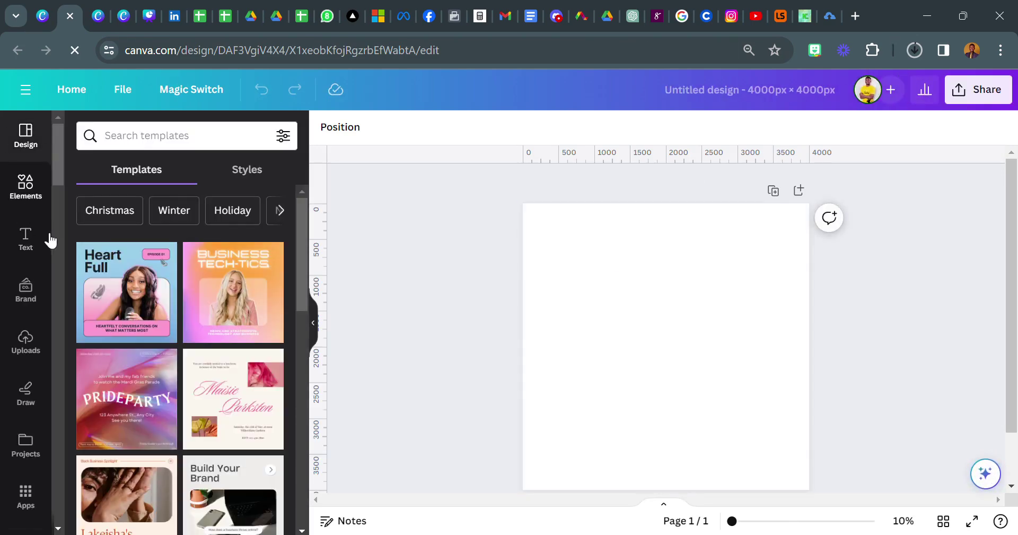
Step: Create the design at the recent 4000 × 4000 px size, then bring up the Apps panel
{"action": "left_click_drag", "start_coordinate": [58, 167], "coordinate": [59, 208]}
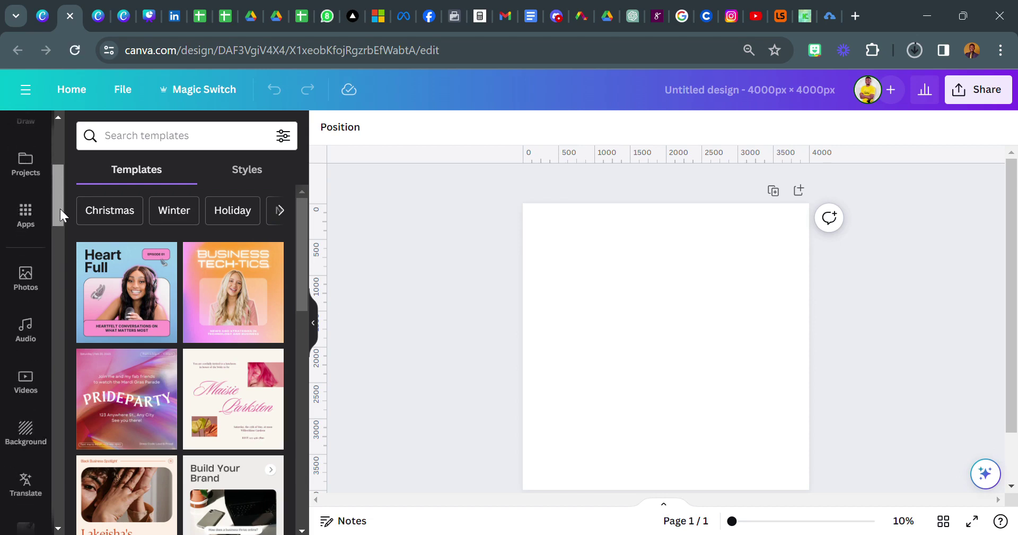
{"action": "mouse_move", "coordinate": [59, 209]}
{"action": "left_mouse_down"}
{"action": "mouse_move", "coordinate": [63, 397]}
{"action": "mouse_move", "coordinate": [88, 149]}
{"action": "left_mouse_up"}
{"action": "scroll", "coordinate": [9, 250], "scroll_direction": "down", "scroll_amount": 2}
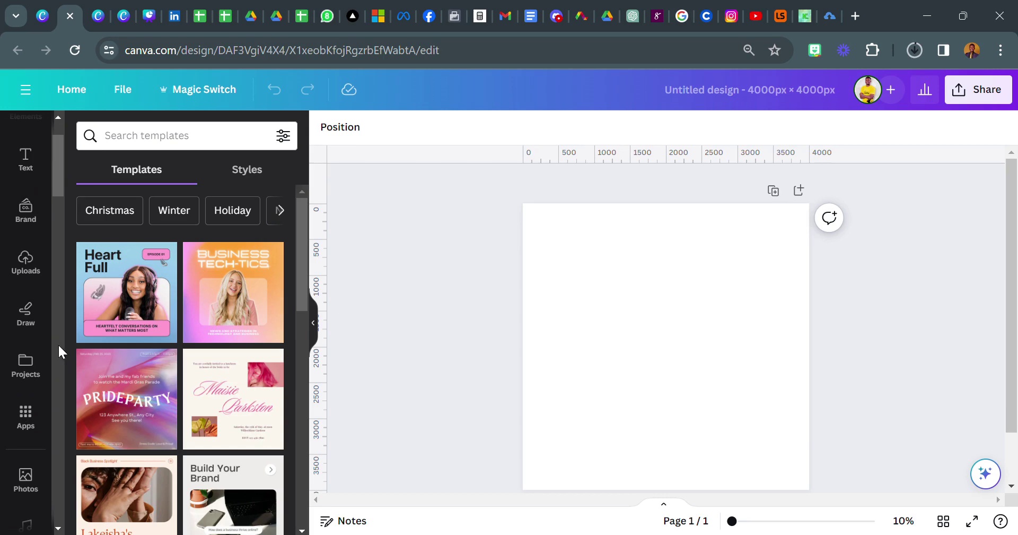
{"action": "left_click", "coordinate": [42, 413]}
Step: Page through the Featured and Popular app carousels in the Apps library
{"action": "scroll", "coordinate": [194, 331], "scroll_direction": "down", "scroll_amount": 1}
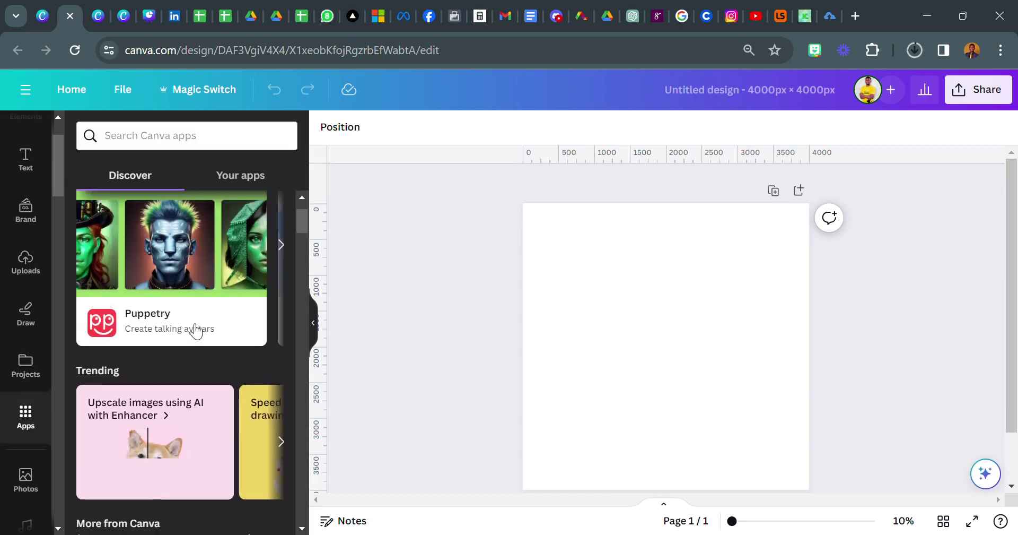
{"action": "scroll", "coordinate": [269, 267], "scroll_direction": "up", "scroll_amount": 2}
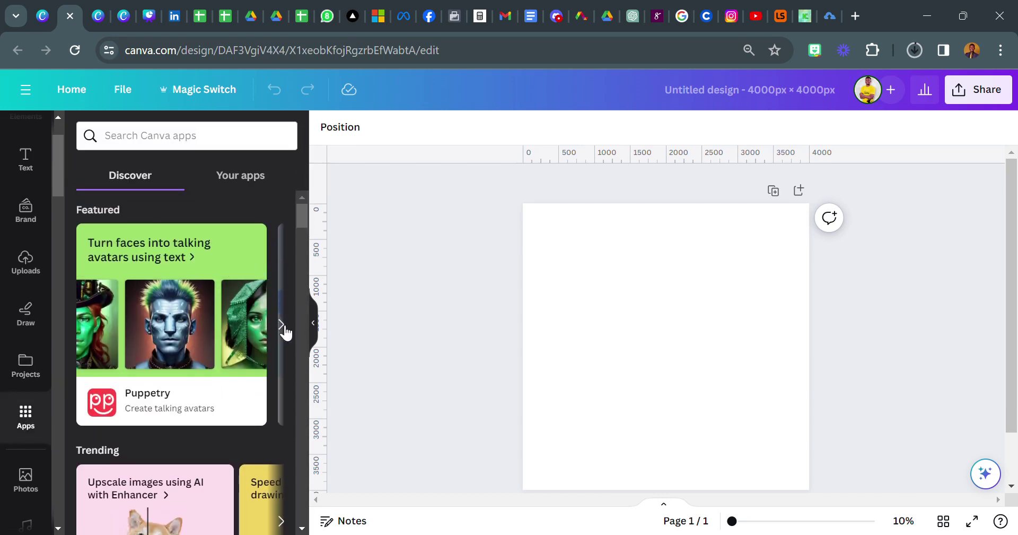
{"action": "left_click", "coordinate": [283, 326]}
{"action": "left_click", "coordinate": [282, 327]}
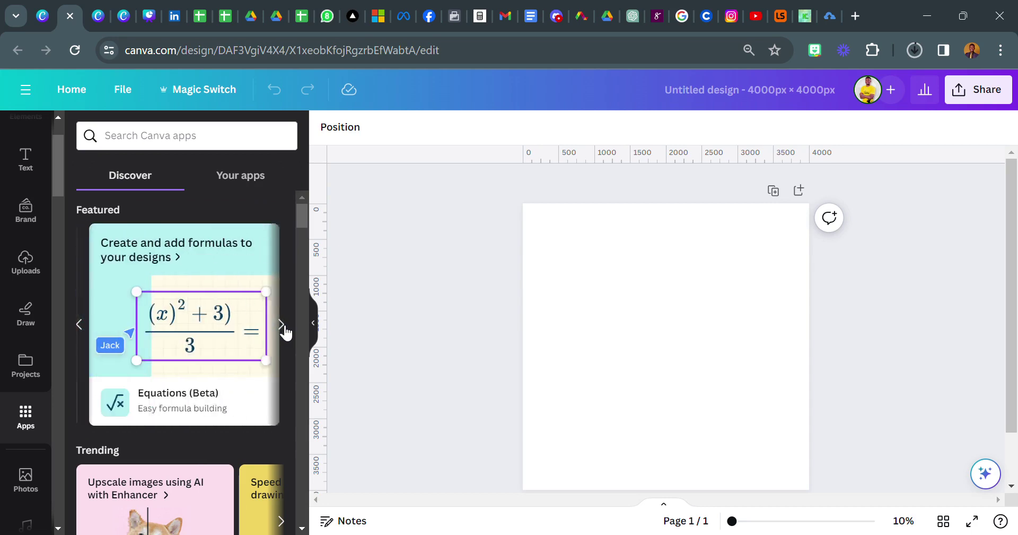
{"action": "left_click", "coordinate": [283, 326]}
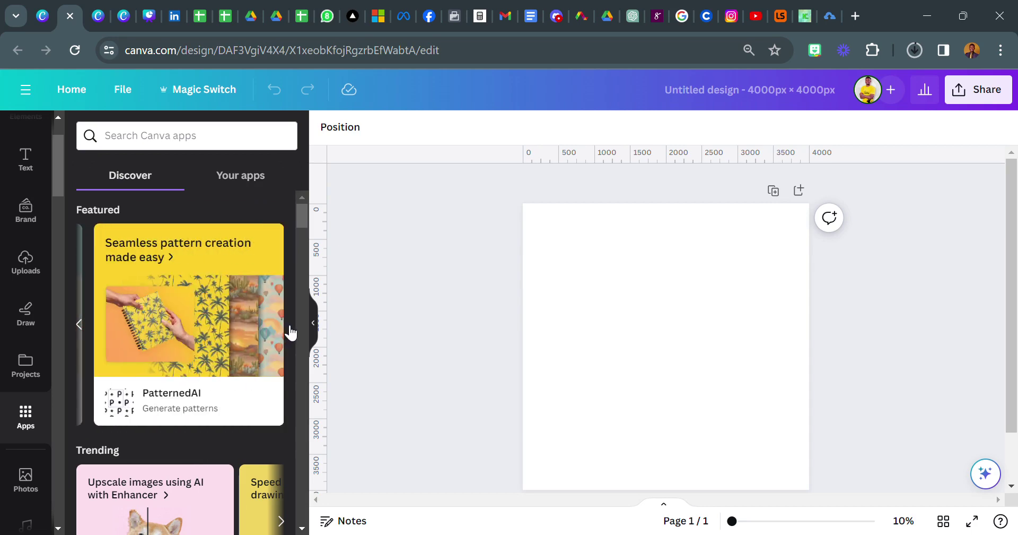
{"action": "scroll", "coordinate": [201, 353], "scroll_direction": "down", "scroll_amount": 5}
{"action": "scroll", "coordinate": [201, 352], "scroll_direction": "down", "scroll_amount": 4}
{"action": "scroll", "coordinate": [202, 350], "scroll_direction": "down", "scroll_amount": 4}
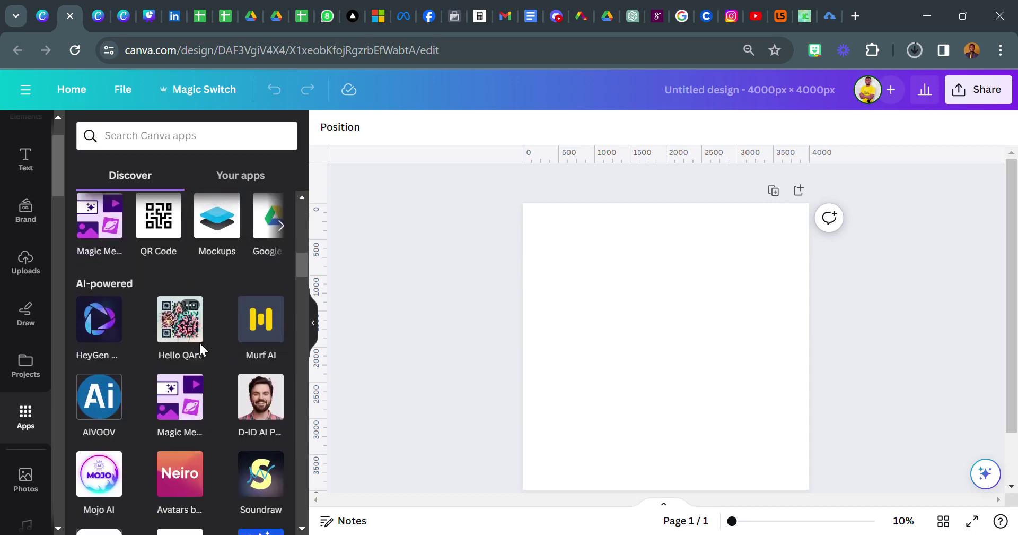
{"action": "scroll", "coordinate": [200, 347], "scroll_direction": "up", "scroll_amount": 3}
{"action": "scroll", "coordinate": [200, 358], "scroll_direction": "down", "scroll_amount": 1}
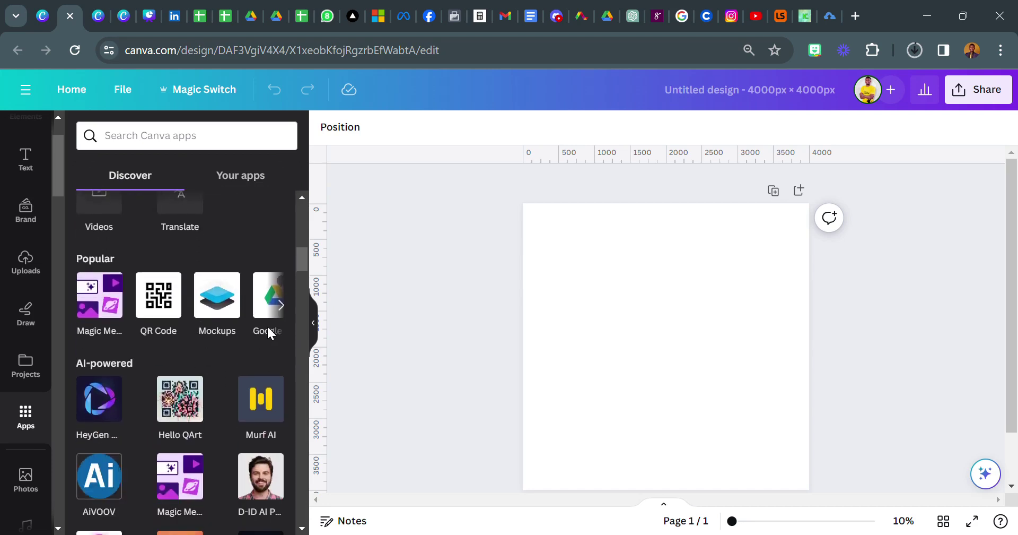
{"action": "left_click", "coordinate": [281, 307]}
{"action": "left_click", "coordinate": [281, 306]}
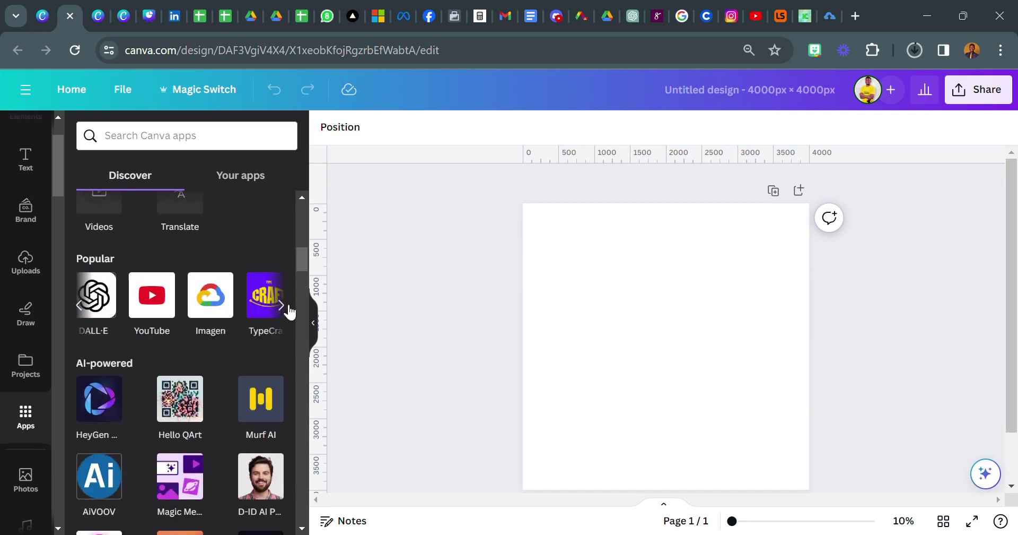
Step: Scroll the Discover apps list down to Shade, LottieFiles and Pixelify
{"action": "scroll", "coordinate": [195, 338], "scroll_direction": "down", "scroll_amount": 3}
{"action": "scroll", "coordinate": [202, 348], "scroll_direction": "down", "scroll_amount": 3}
{"action": "scroll", "coordinate": [203, 351], "scroll_direction": "down", "scroll_amount": 2}
{"action": "scroll", "coordinate": [203, 351], "scroll_direction": "down", "scroll_amount": 2}
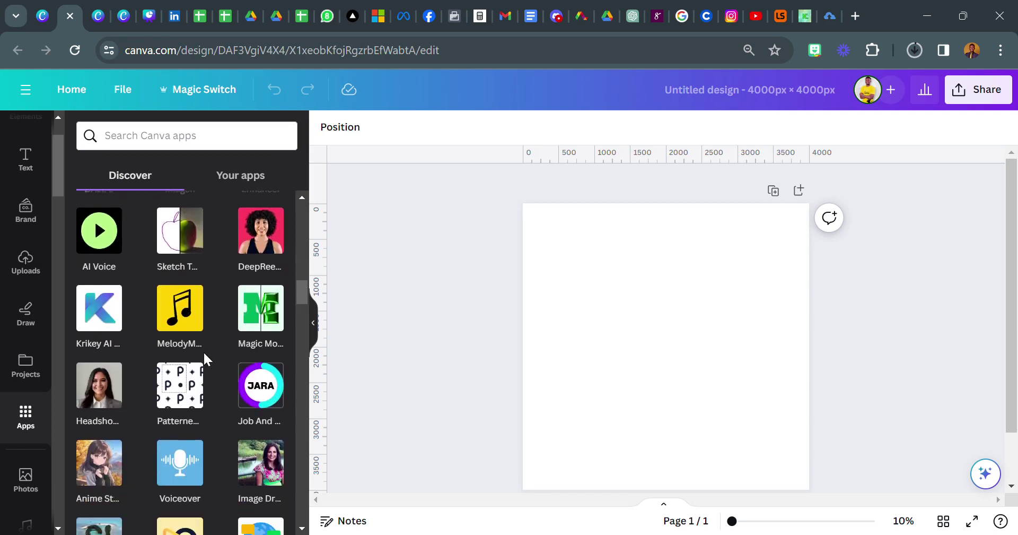
{"action": "scroll", "coordinate": [202, 352], "scroll_direction": "down", "scroll_amount": 1}
{"action": "scroll", "coordinate": [205, 353], "scroll_direction": "down", "scroll_amount": 1}
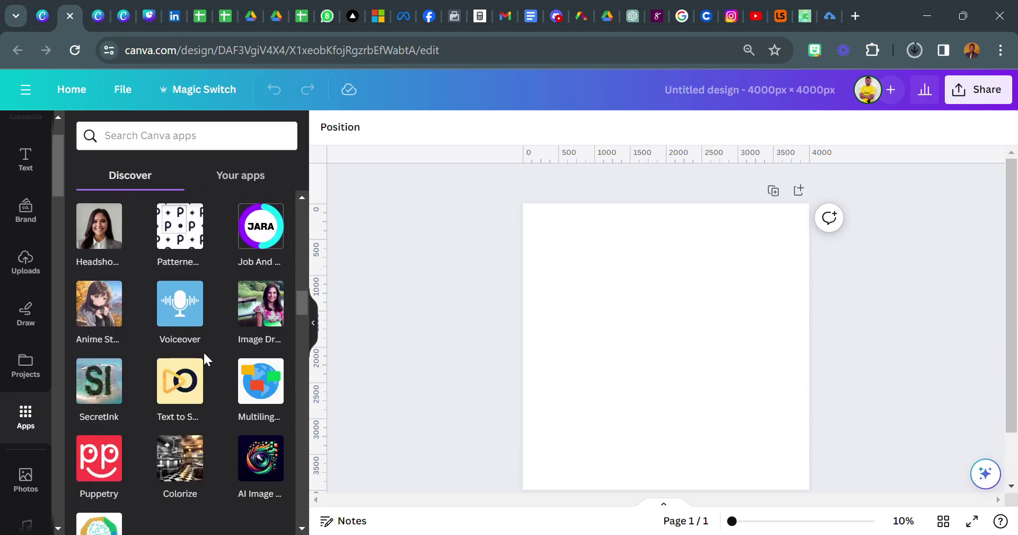
{"action": "scroll", "coordinate": [204, 354], "scroll_direction": "down", "scroll_amount": 2}
{"action": "scroll", "coordinate": [204, 354], "scroll_direction": "down", "scroll_amount": 2}
{"action": "scroll", "coordinate": [204, 353], "scroll_direction": "down", "scroll_amount": 3}
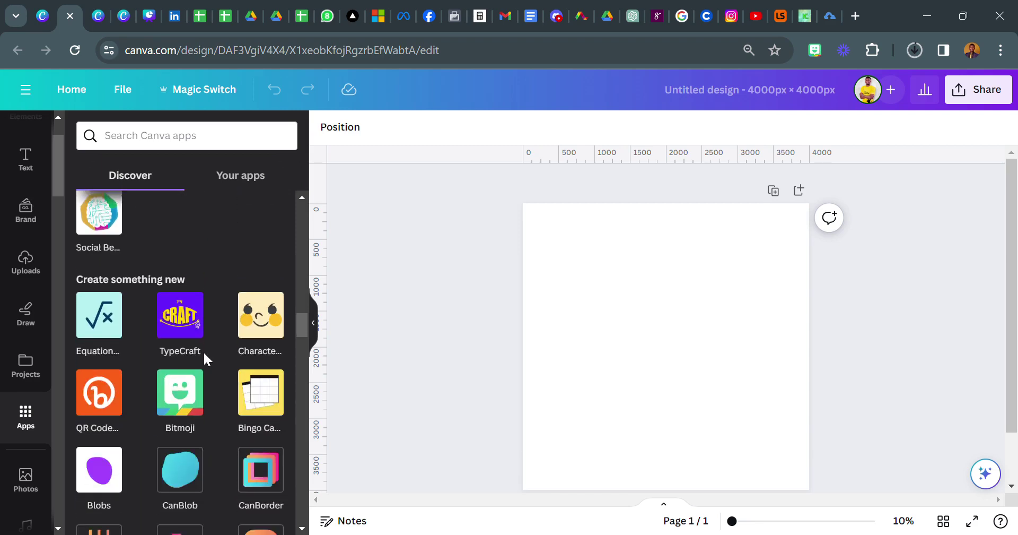
{"action": "scroll", "coordinate": [205, 354], "scroll_direction": "down", "scroll_amount": 2}
{"action": "scroll", "coordinate": [204, 353], "scroll_direction": "down", "scroll_amount": 1}
{"action": "scroll", "coordinate": [204, 354], "scroll_direction": "down", "scroll_amount": 3}
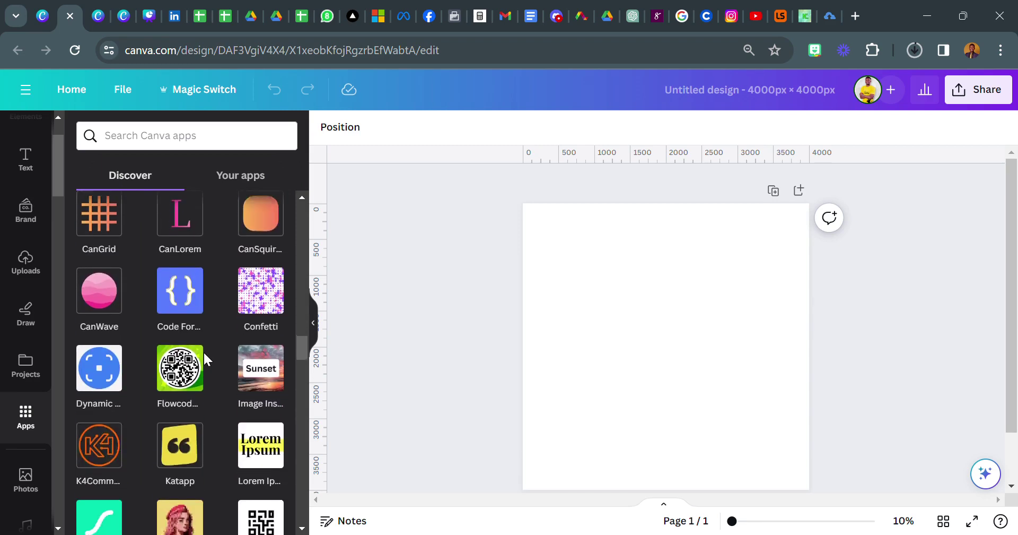
{"action": "scroll", "coordinate": [204, 353], "scroll_direction": "down", "scroll_amount": 2}
{"action": "scroll", "coordinate": [205, 353], "scroll_direction": "down", "scroll_amount": 3}
{"action": "mouse_move", "coordinate": [180, 382]}
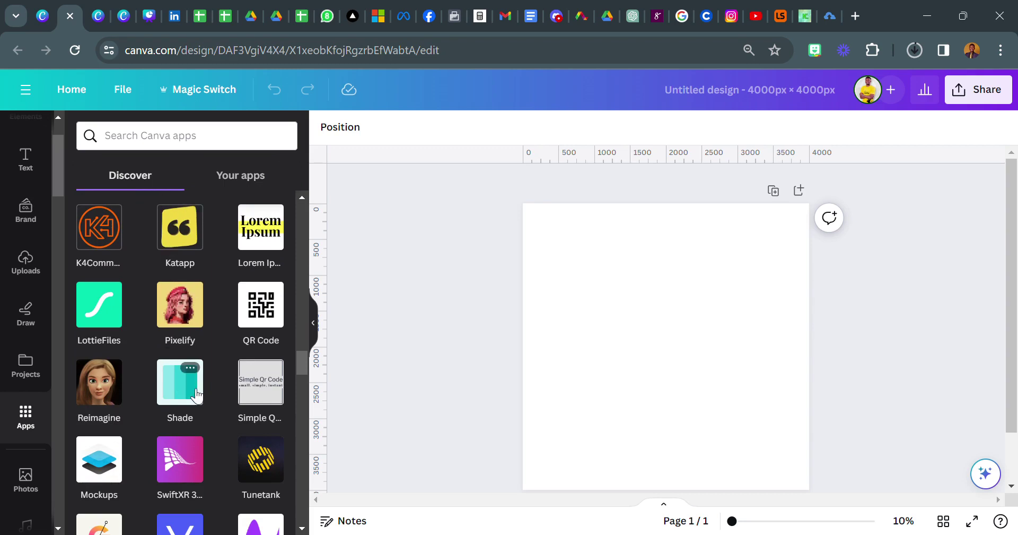
Step: Open Shade and review its purple palette preview built from #8C52FF, Lightest to Darker
{"action": "left_click", "coordinate": [181, 387]}
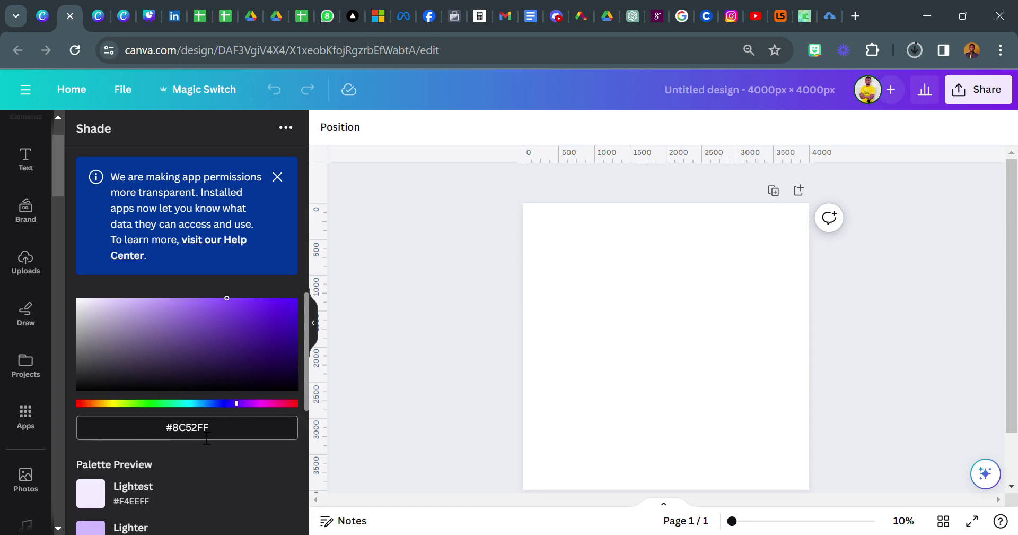
{"action": "scroll", "coordinate": [158, 383], "scroll_direction": "down", "scroll_amount": 2}
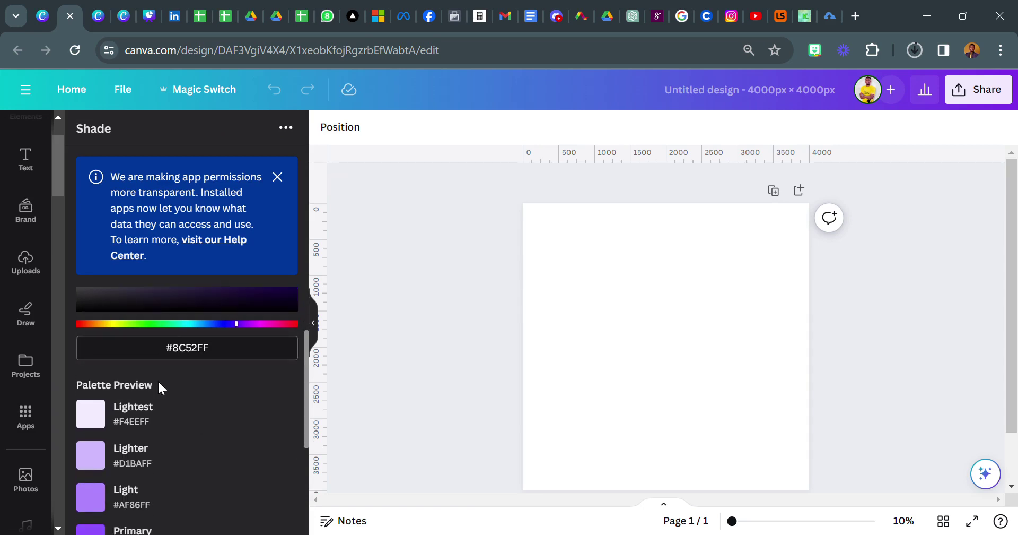
{"action": "scroll", "coordinate": [144, 416], "scroll_direction": "down", "scroll_amount": 3}
{"action": "scroll", "coordinate": [141, 377], "scroll_direction": "up", "scroll_amount": 2}
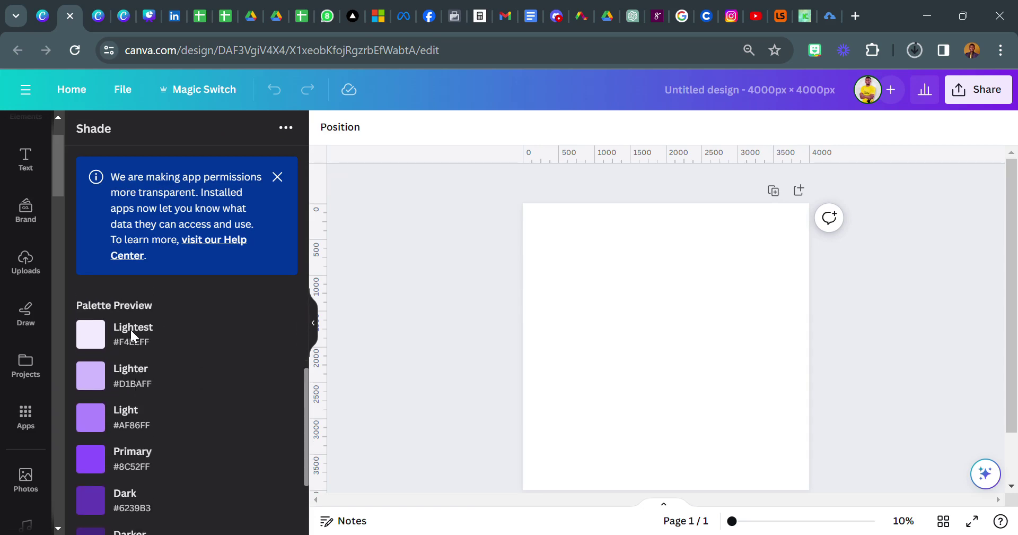
{"action": "scroll", "coordinate": [133, 469], "scroll_direction": "down", "scroll_amount": 2}
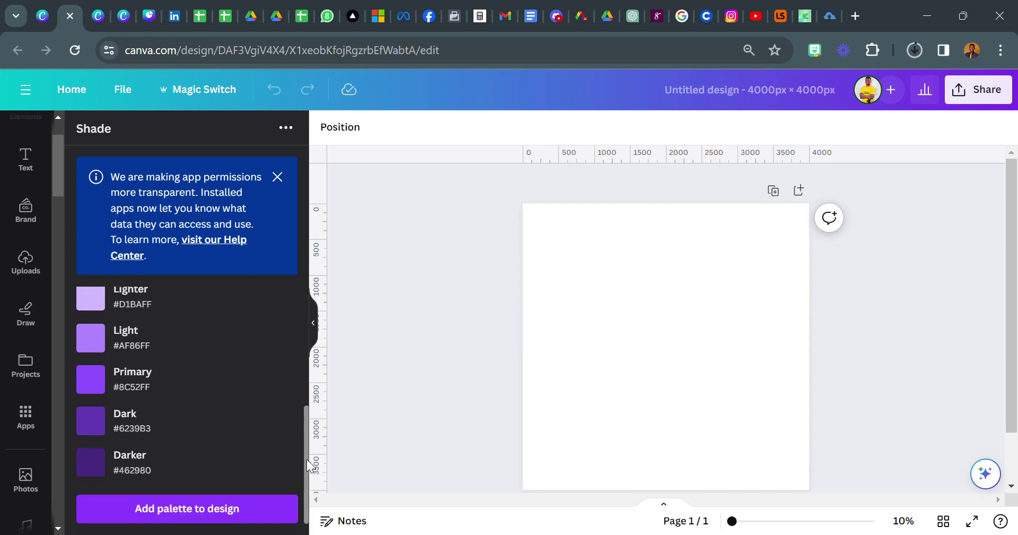
{"action": "mouse_move", "coordinate": [308, 465]}
{"action": "left_mouse_down"}
{"action": "mouse_move", "coordinate": [311, 432]}
{"action": "mouse_move", "coordinate": [305, 470]}
{"action": "left_mouse_up"}
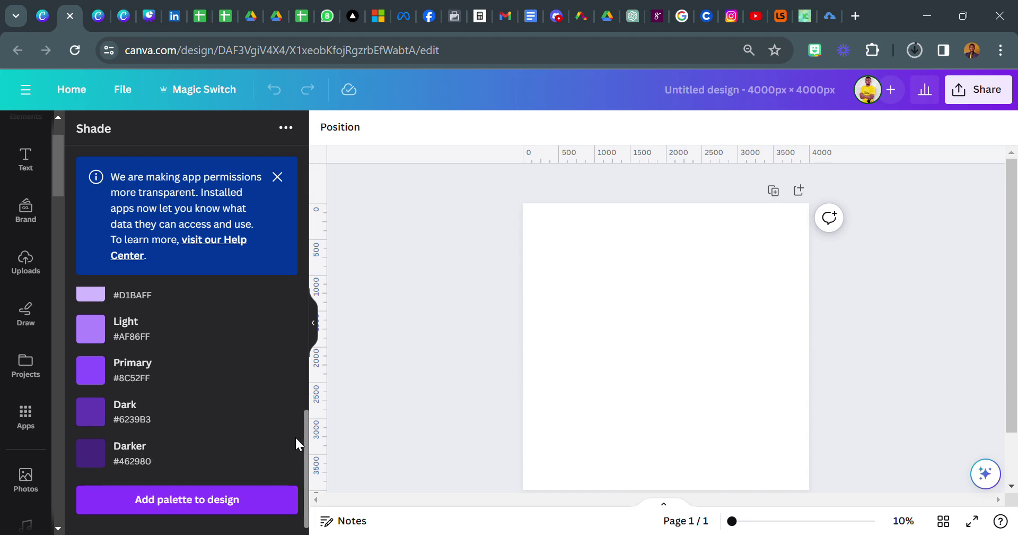
{"action": "left_click_drag", "start_coordinate": [307, 441], "coordinate": [299, 411]}
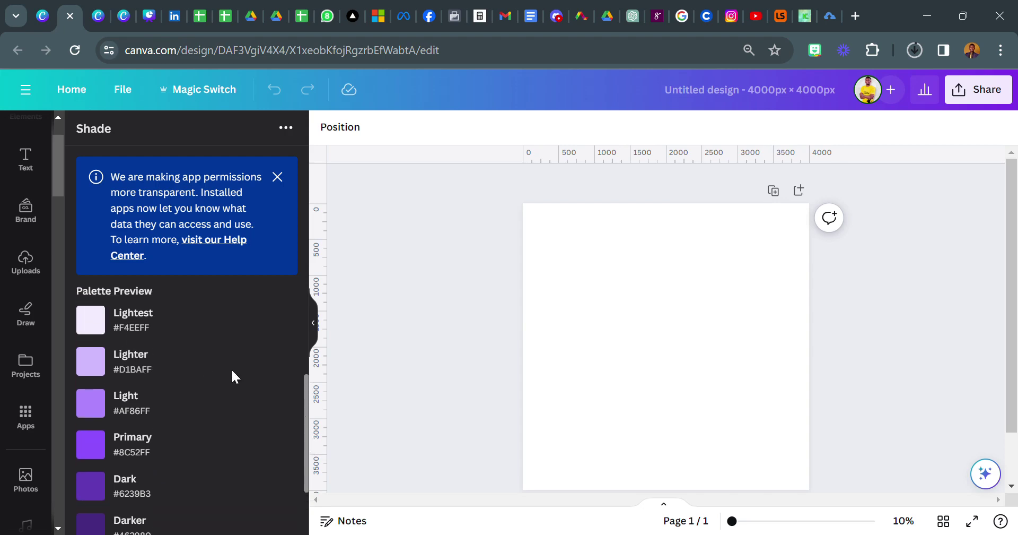
{"action": "left_click_drag", "start_coordinate": [305, 411], "coordinate": [311, 383]}
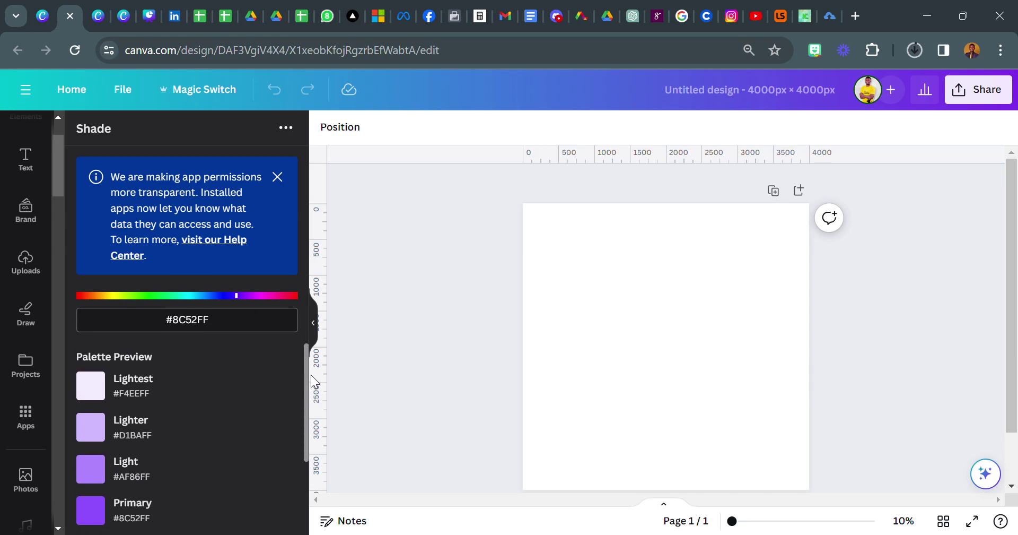
{"action": "scroll", "coordinate": [297, 383], "scroll_direction": "down", "scroll_amount": 2}
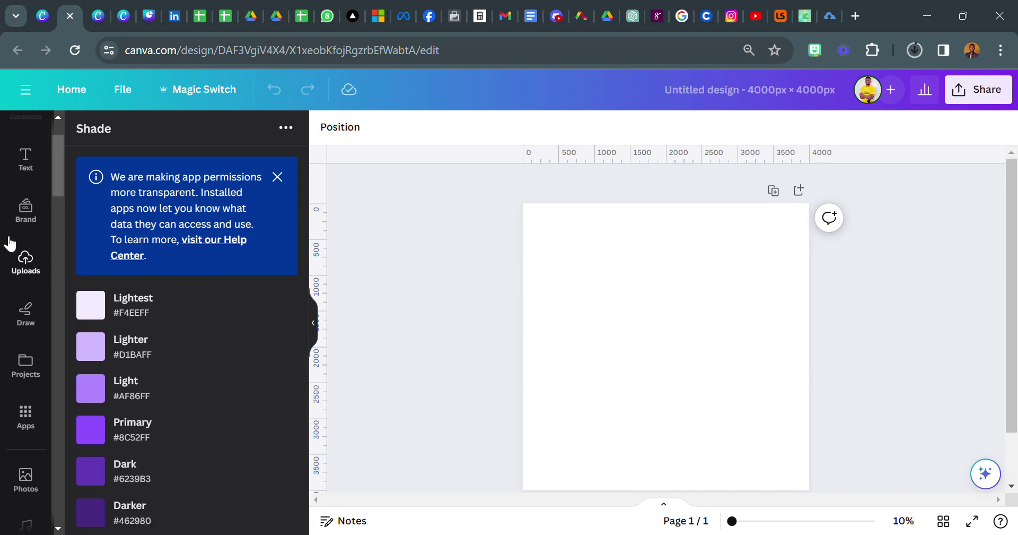
Step: Apply the Coconut Cosmetics logo template from the Design tab's Templates list
{"action": "scroll", "coordinate": [21, 191], "scroll_direction": "up", "scroll_amount": 3}
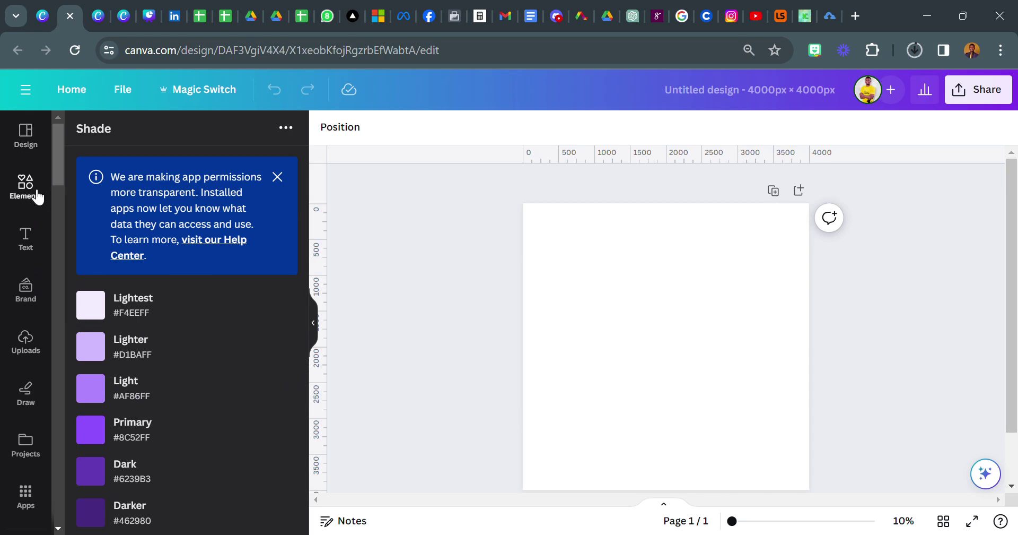
{"action": "left_click", "coordinate": [30, 144]}
{"action": "mouse_move", "coordinate": [233, 292]}
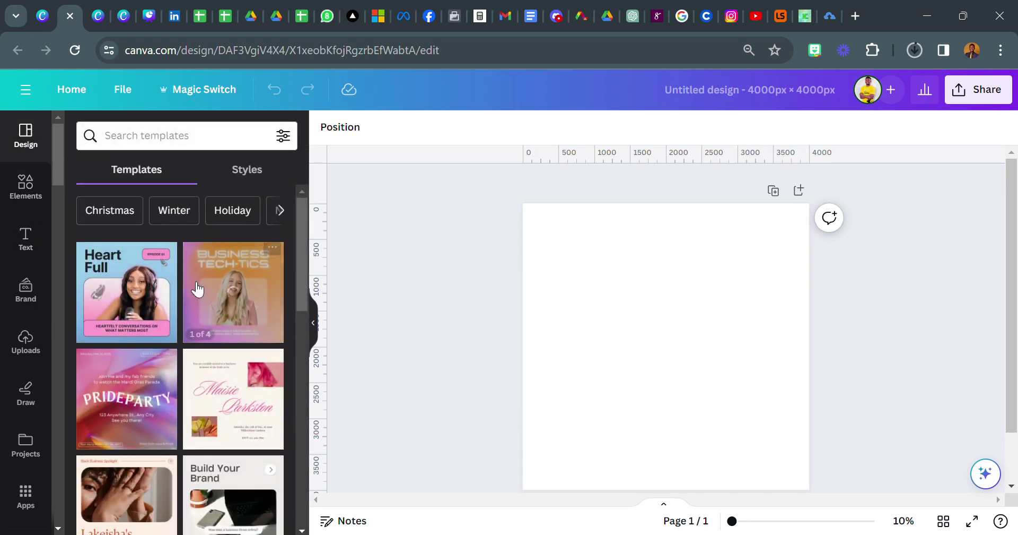
{"action": "scroll", "coordinate": [224, 346], "scroll_direction": "down", "scroll_amount": 3}
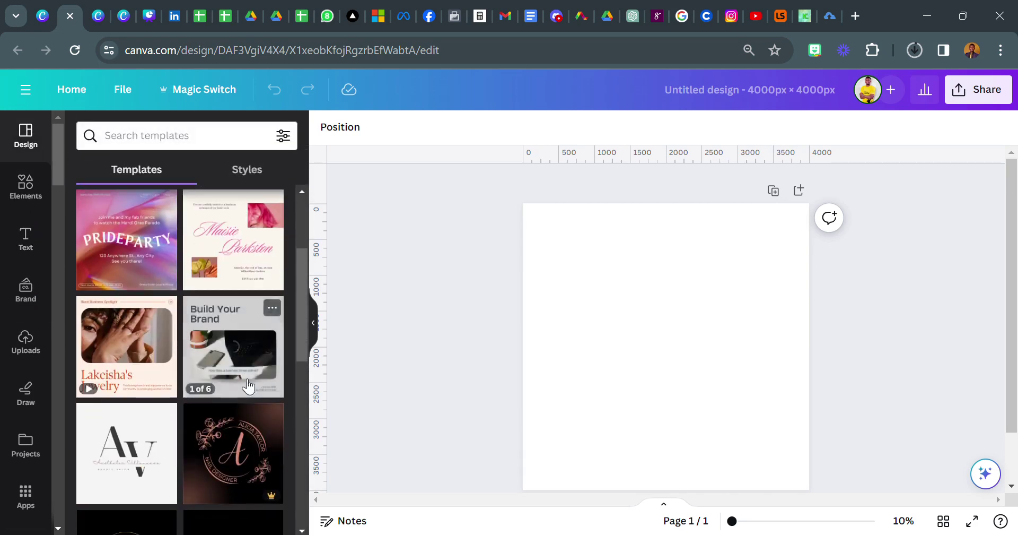
{"action": "scroll", "coordinate": [225, 329], "scroll_direction": "down", "scroll_amount": 3}
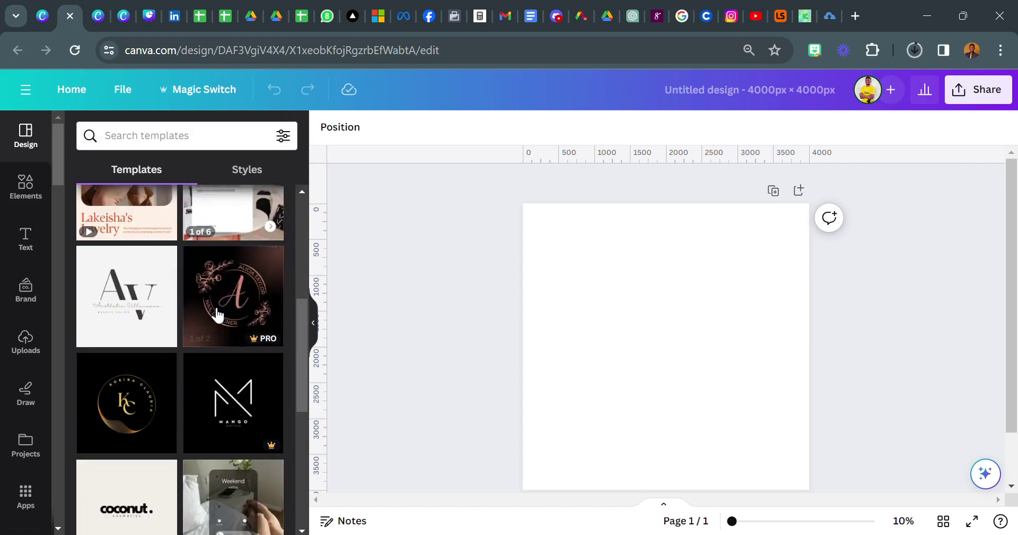
{"action": "scroll", "coordinate": [217, 318], "scroll_direction": "down", "scroll_amount": 2}
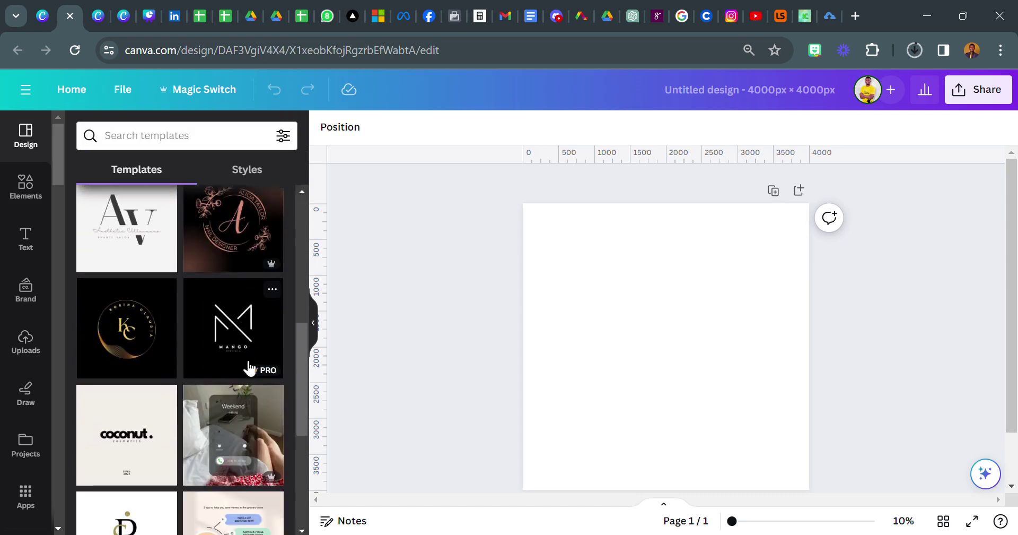
{"action": "left_click", "coordinate": [143, 439]}
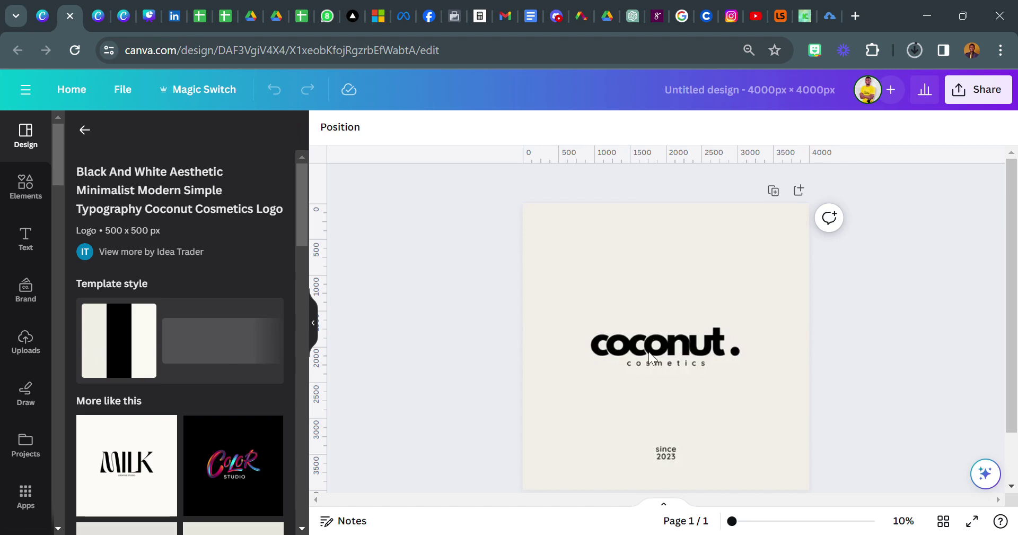
Step: Select the 'coconut.' text, 'cosmetics' subtitle and page background to inspect the template
{"action": "left_click", "coordinate": [648, 351]}
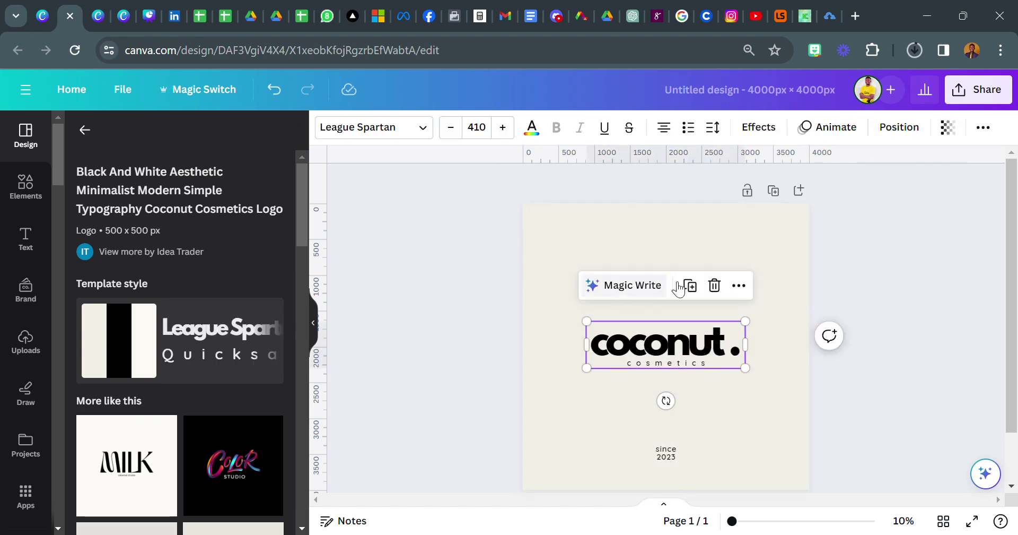
{"action": "left_click", "coordinate": [651, 363]}
{"action": "left_click", "coordinate": [751, 363]}
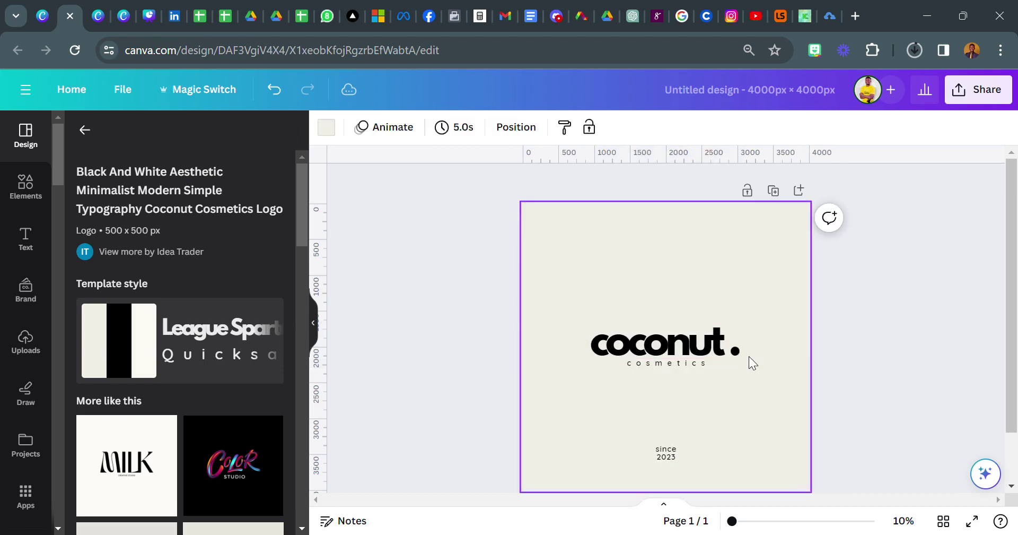
{"action": "left_click", "coordinate": [34, 188]}
Step: Search Elements for 'coconut' and place a shrunken palm-leaf graphic in the top-right corner
{"action": "type", "text": "c"}
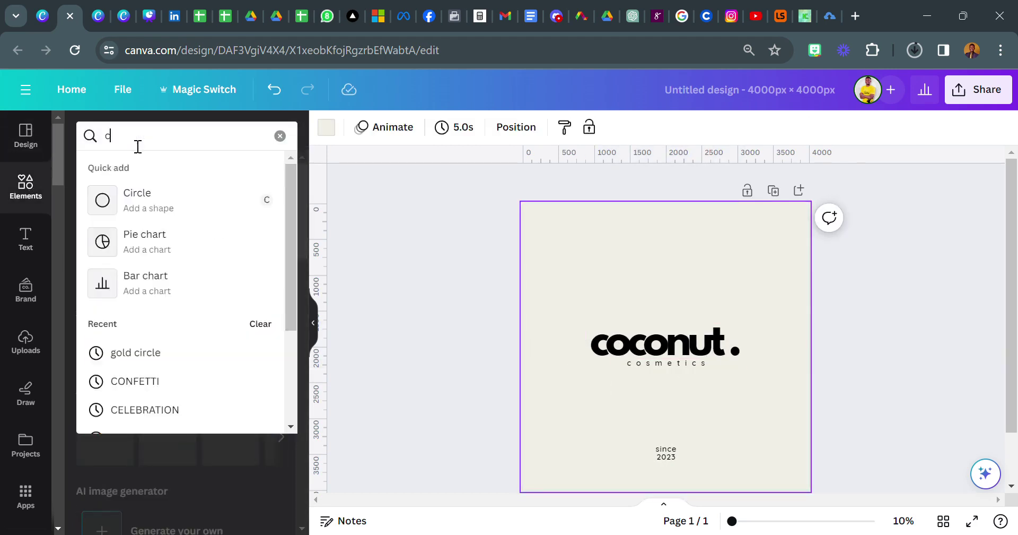
{"action": "type", "text": "oconut"}
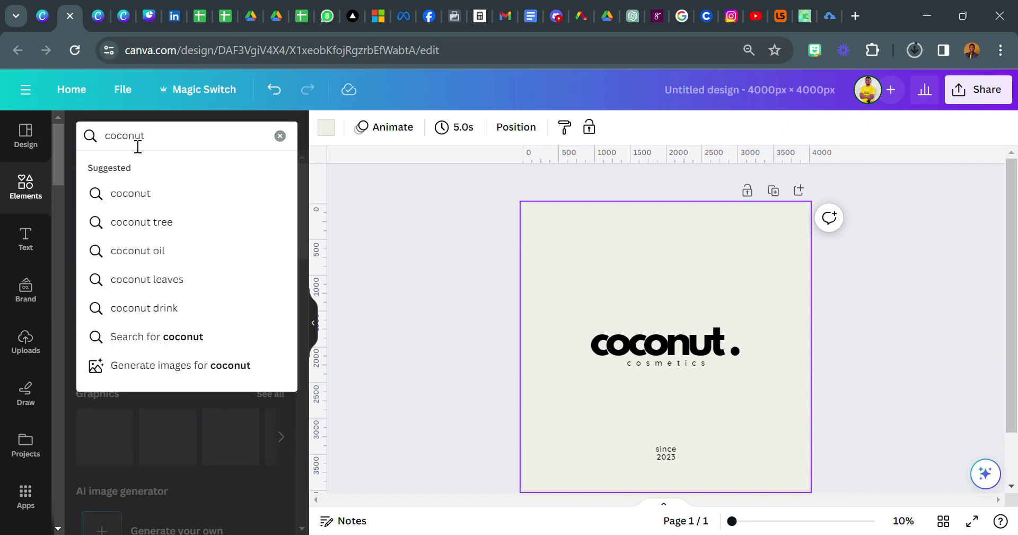
{"action": "key", "text": "Return"}
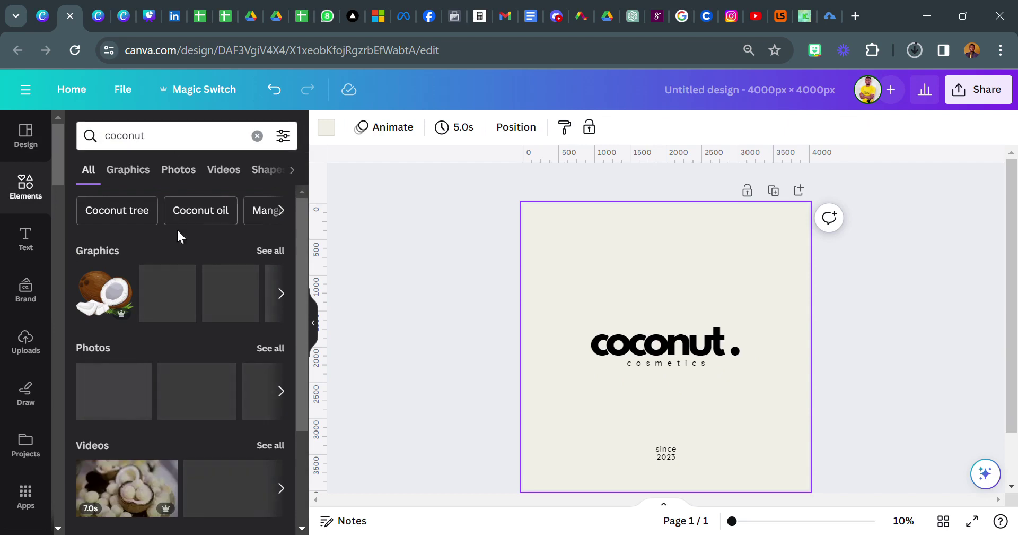
{"action": "left_click", "coordinate": [279, 254]}
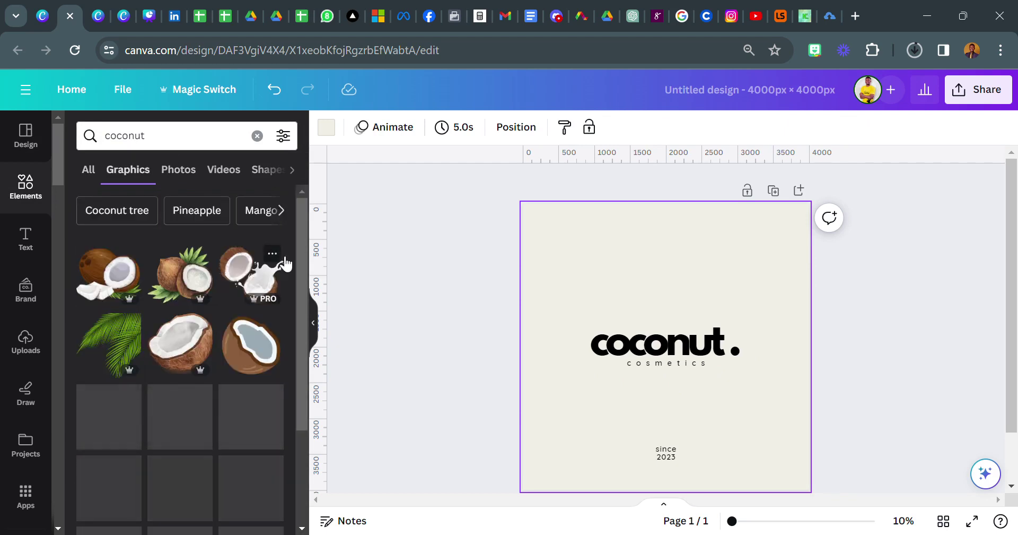
{"action": "left_click", "coordinate": [111, 352]}
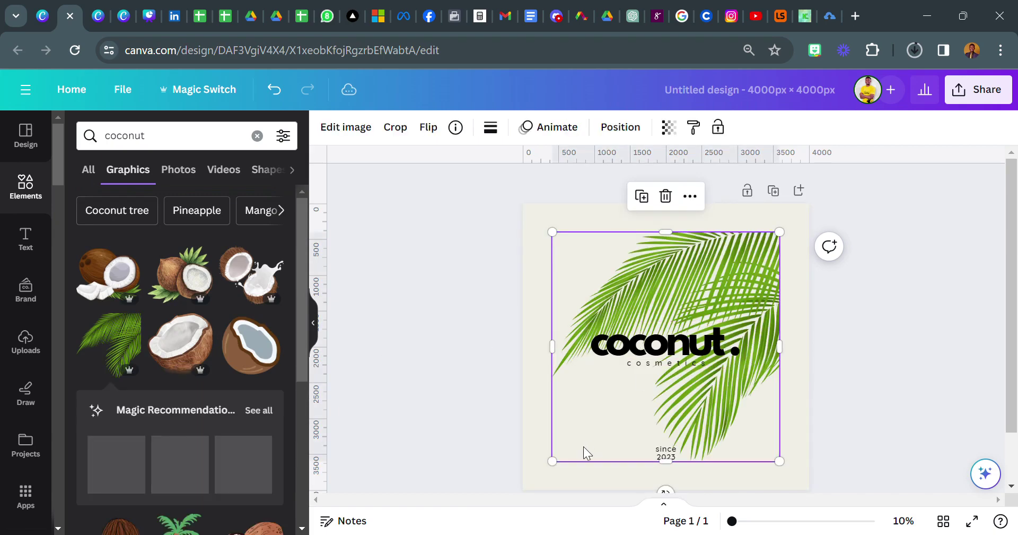
{"action": "mouse_move", "coordinate": [554, 456]}
{"action": "left_mouse_down"}
{"action": "mouse_move", "coordinate": [616, 436]}
{"action": "mouse_move", "coordinate": [687, 358]}
{"action": "left_mouse_up"}
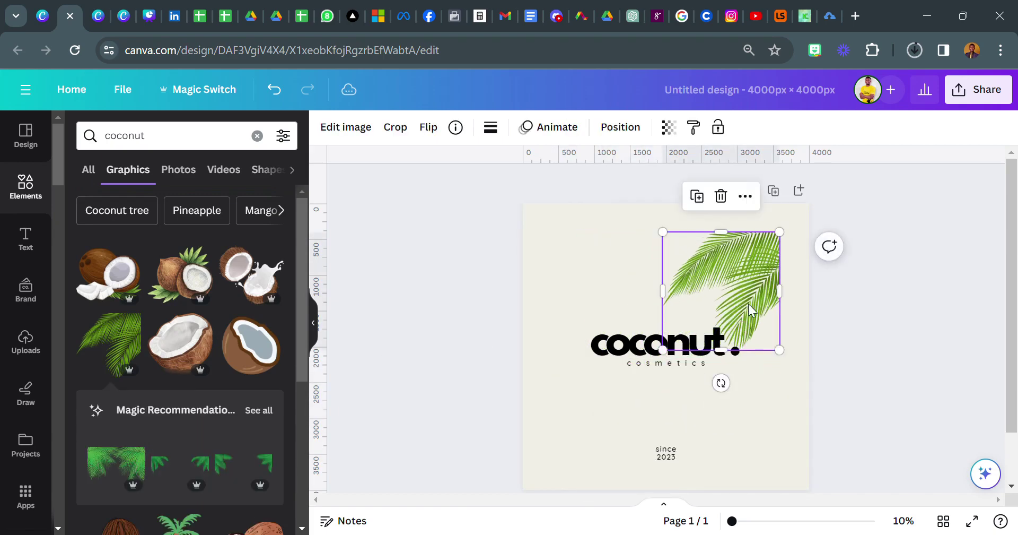
{"action": "left_click_drag", "start_coordinate": [749, 303], "coordinate": [800, 256]}
{"action": "left_click", "coordinate": [351, 330]}
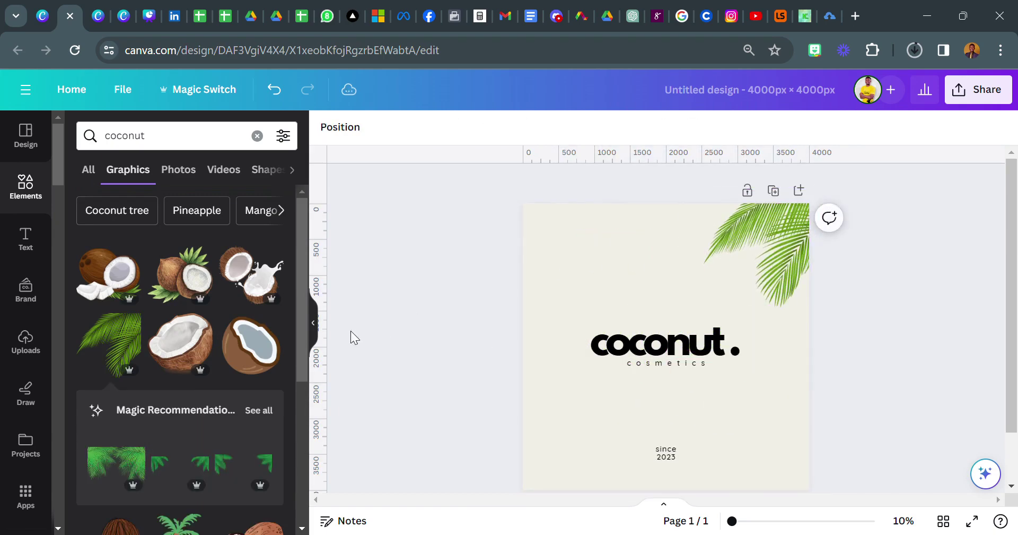
Step: Add the halved coconut graphic to the page centre behind the 'coconut.' text
{"action": "left_click", "coordinate": [280, 360]}
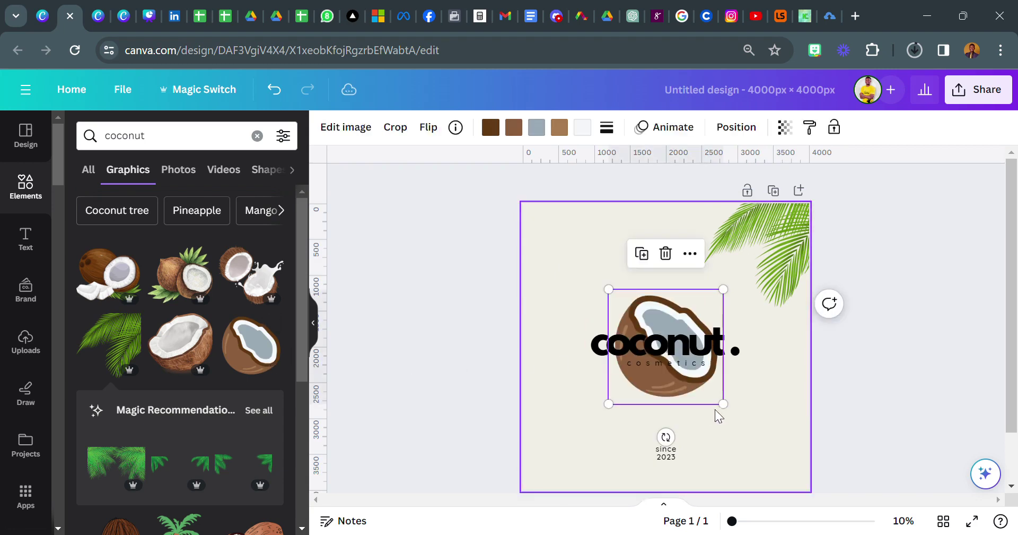
{"action": "left_click", "coordinate": [483, 344]}
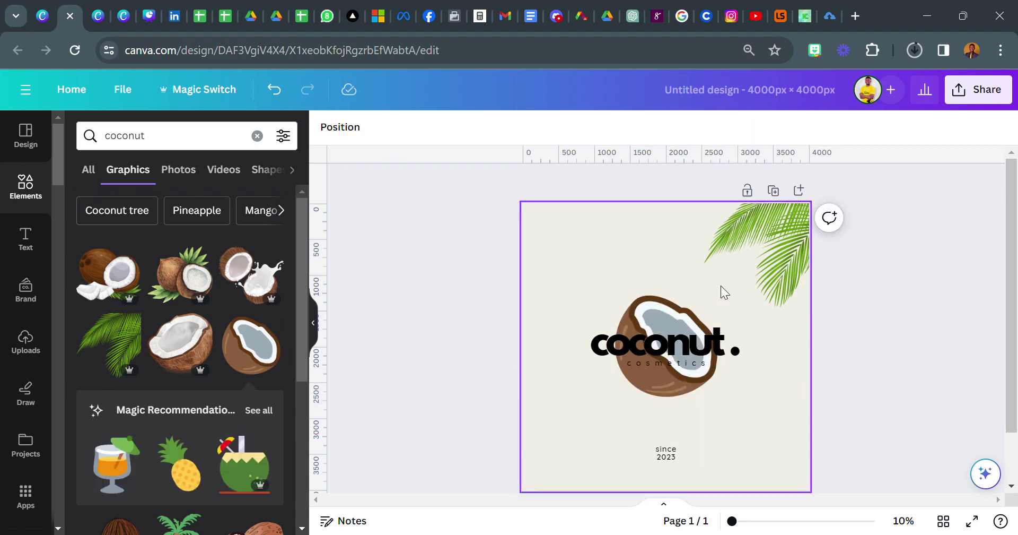
{"action": "left_click", "coordinate": [758, 255]}
{"action": "left_click", "coordinate": [508, 270]}
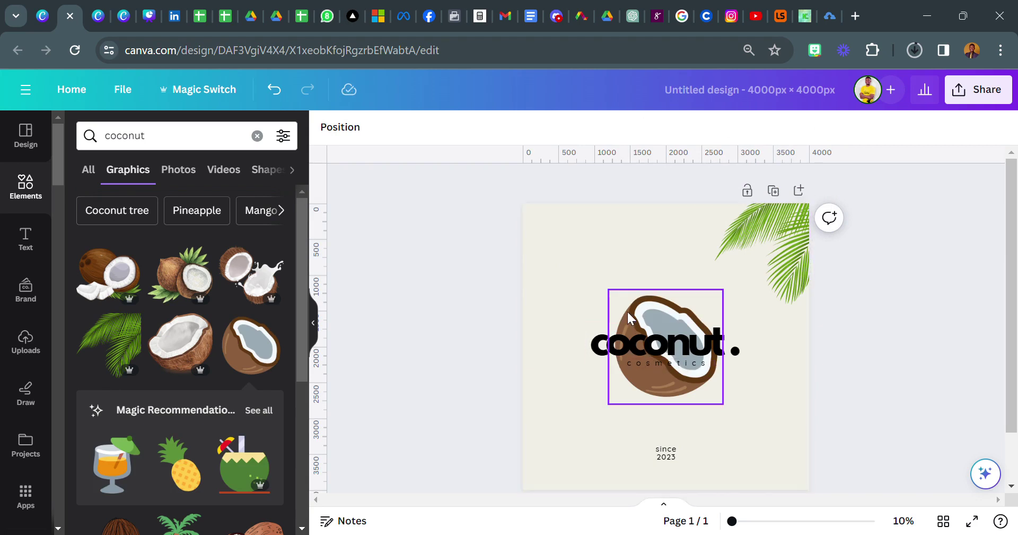
{"action": "mouse_move", "coordinate": [62, 149]}
{"action": "left_mouse_down"}
{"action": "mouse_move", "coordinate": [52, 321]}
{"action": "mouse_move", "coordinate": [52, 230]}
{"action": "left_mouse_up"}
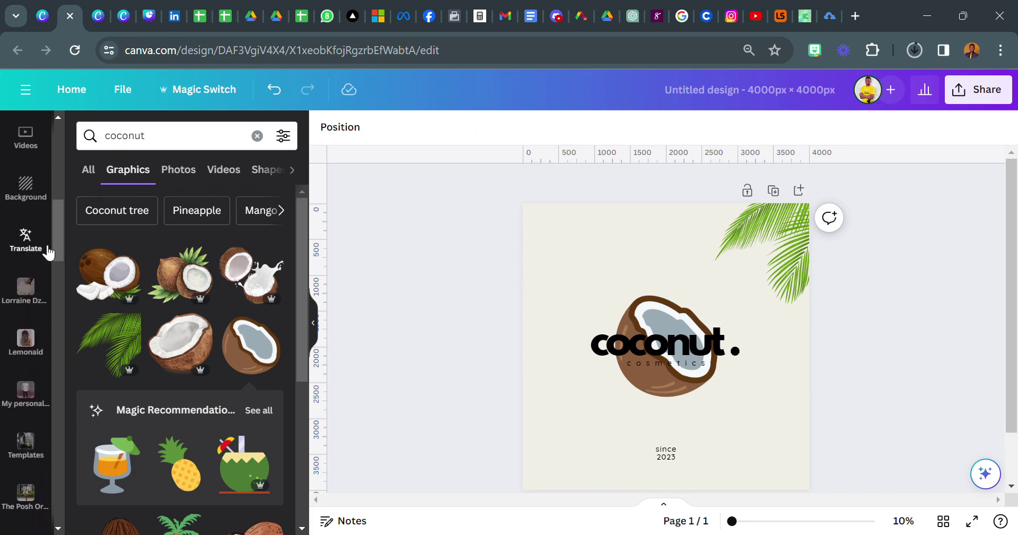
{"action": "scroll", "coordinate": [45, 249], "scroll_direction": "up", "scroll_amount": 3}
Step: Scroll the Apps library down to the Shade colour palette app and launch it
{"action": "left_click", "coordinate": [26, 143]}
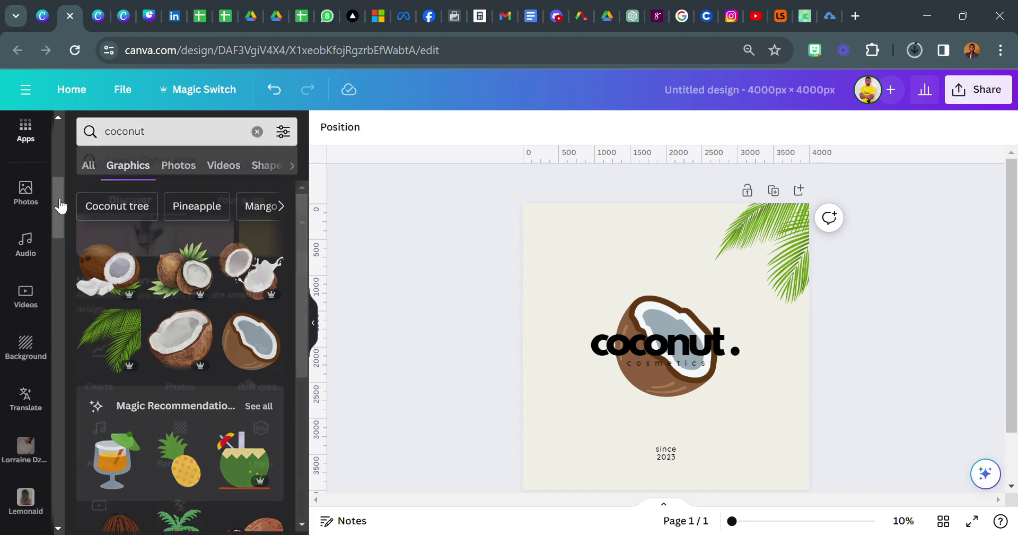
{"action": "scroll", "coordinate": [159, 325], "scroll_direction": "down", "scroll_amount": 5}
{"action": "scroll", "coordinate": [147, 371], "scroll_direction": "down", "scroll_amount": 5}
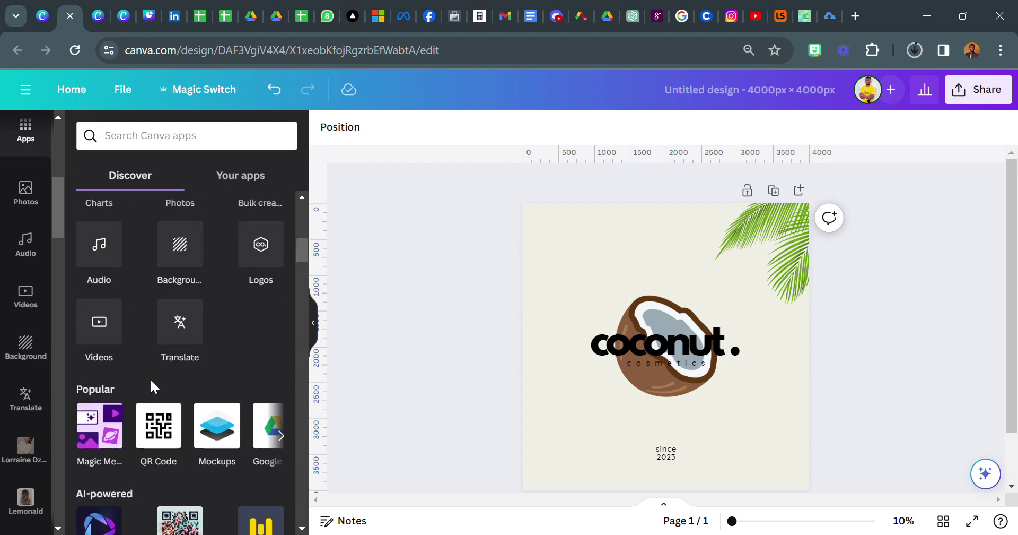
{"action": "scroll", "coordinate": [151, 403], "scroll_direction": "down", "scroll_amount": 3}
{"action": "scroll", "coordinate": [148, 419], "scroll_direction": "down", "scroll_amount": 10}
{"action": "scroll", "coordinate": [148, 415], "scroll_direction": "down", "scroll_amount": 5}
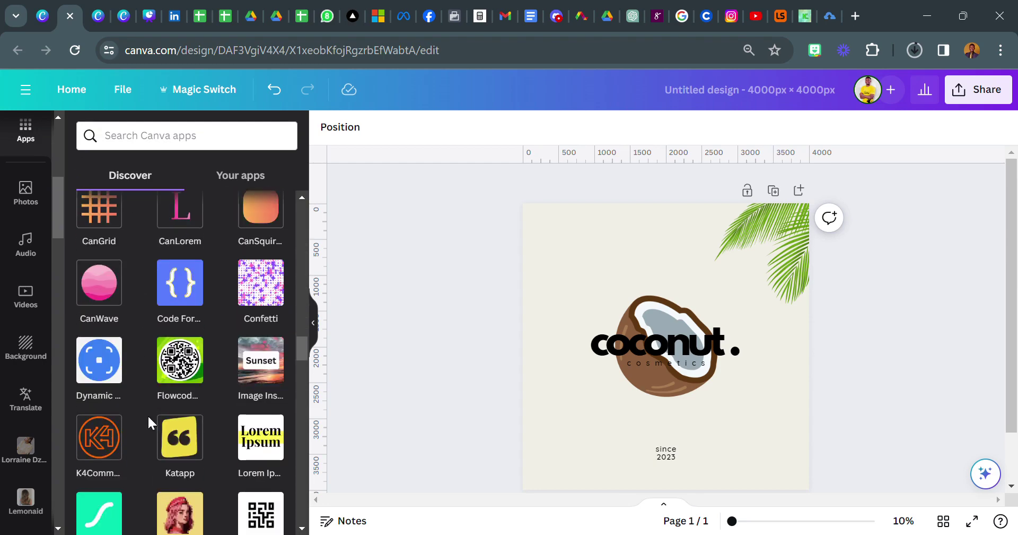
{"action": "scroll", "coordinate": [148, 414], "scroll_direction": "down", "scroll_amount": 5}
{"action": "left_click", "coordinate": [166, 366]}
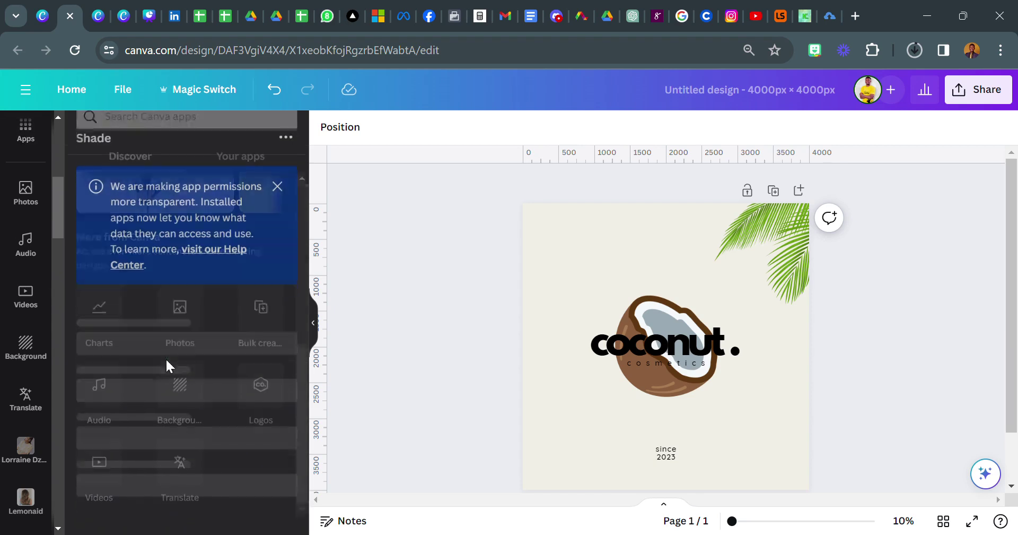
Step: Add the purple Shade palette to the design and place it at the page's top-left
{"action": "scroll", "coordinate": [159, 431], "scroll_direction": "down", "scroll_amount": 1}
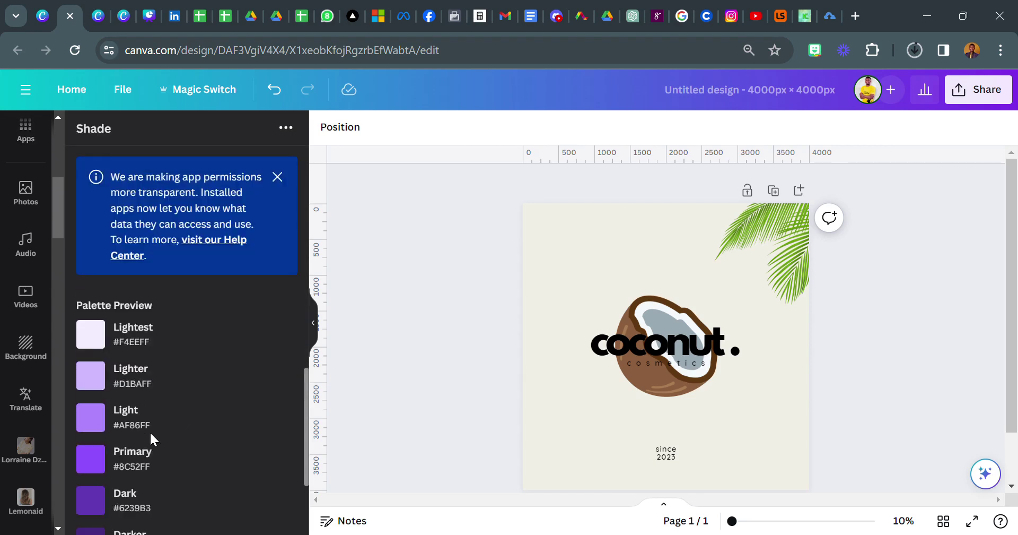
{"action": "scroll", "coordinate": [159, 424], "scroll_direction": "down", "scroll_amount": 2}
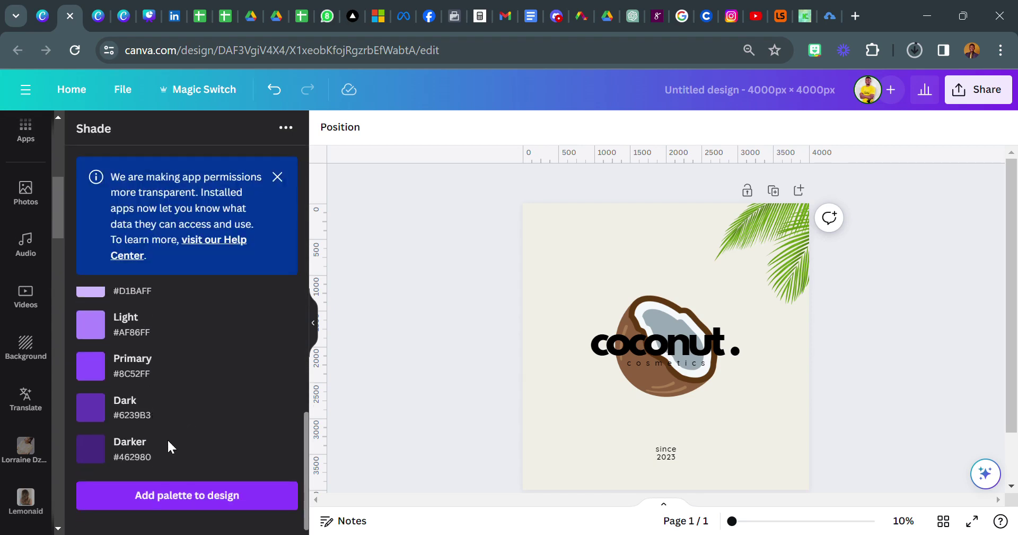
{"action": "left_click", "coordinate": [189, 496]}
{"action": "left_click_drag", "start_coordinate": [683, 338], "coordinate": [580, 268]}
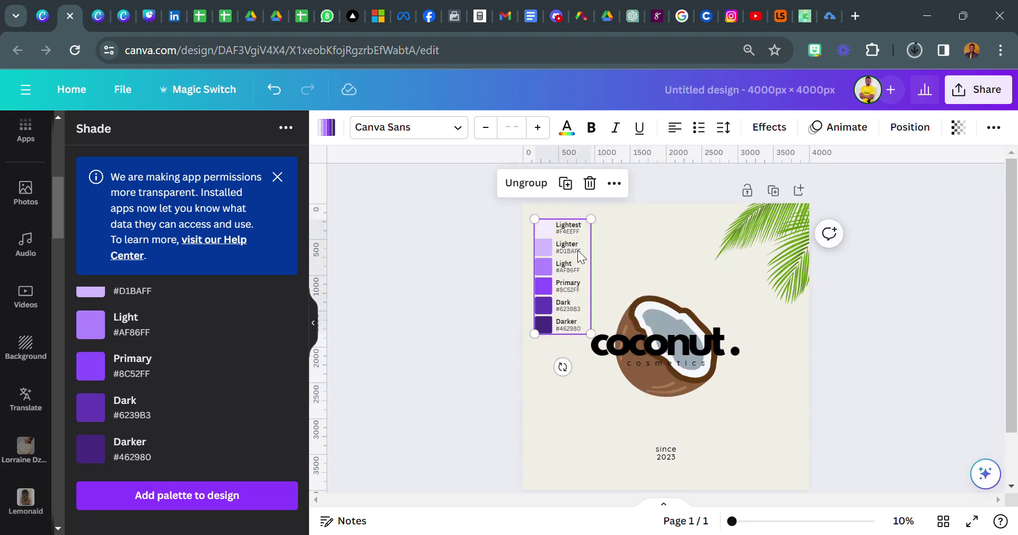
{"action": "left_click", "coordinate": [489, 271]}
{"action": "left_click", "coordinate": [650, 350]}
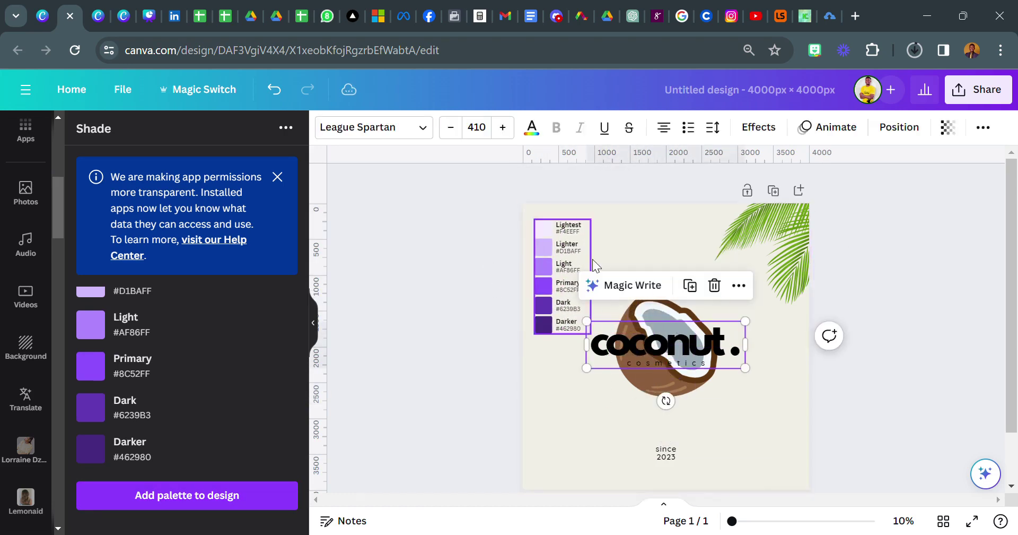
Step: Set the page background colour to off-white #f5f8fa
{"action": "left_click", "coordinate": [532, 129]}
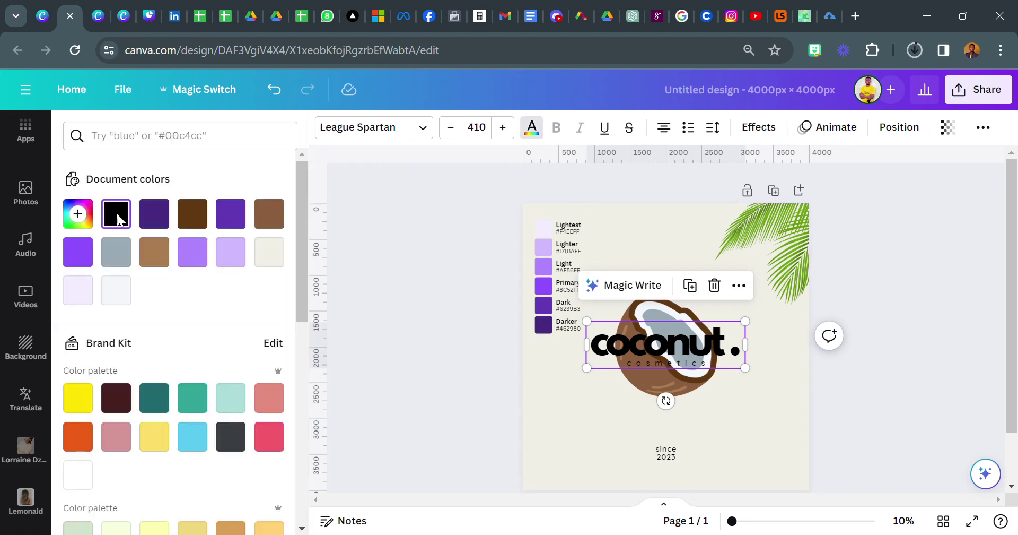
{"action": "left_click", "coordinate": [553, 275]}
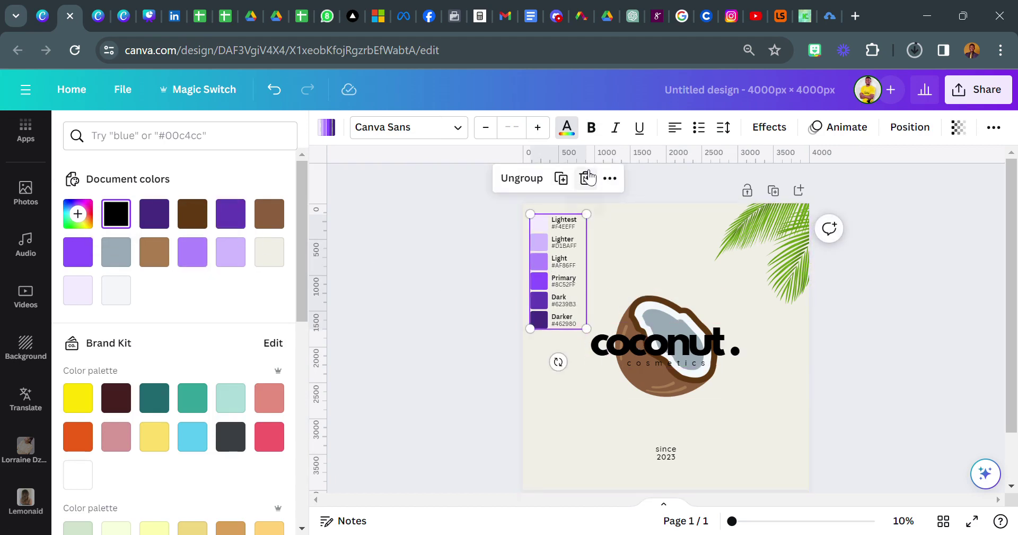
{"action": "left_click", "coordinate": [638, 235]}
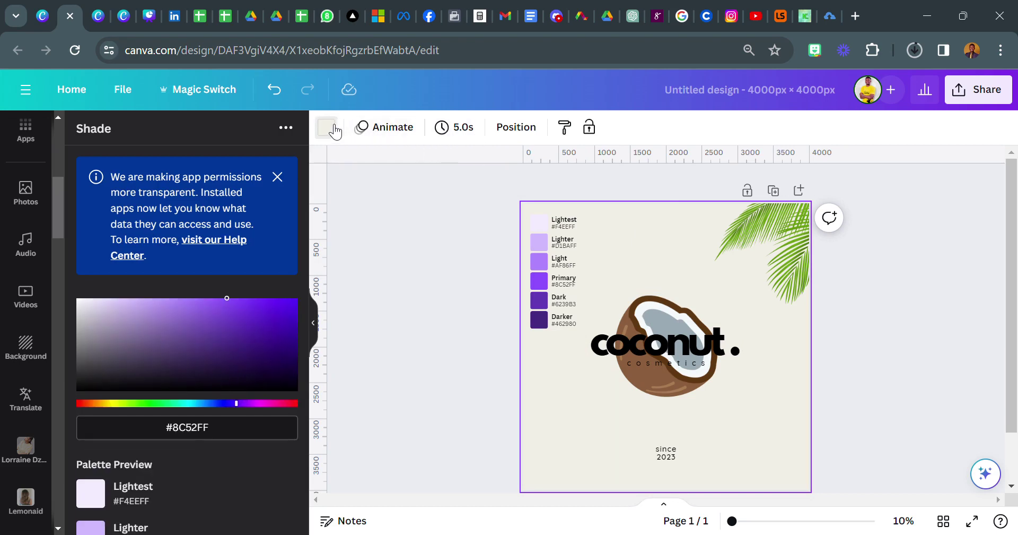
{"action": "left_click", "coordinate": [326, 128]}
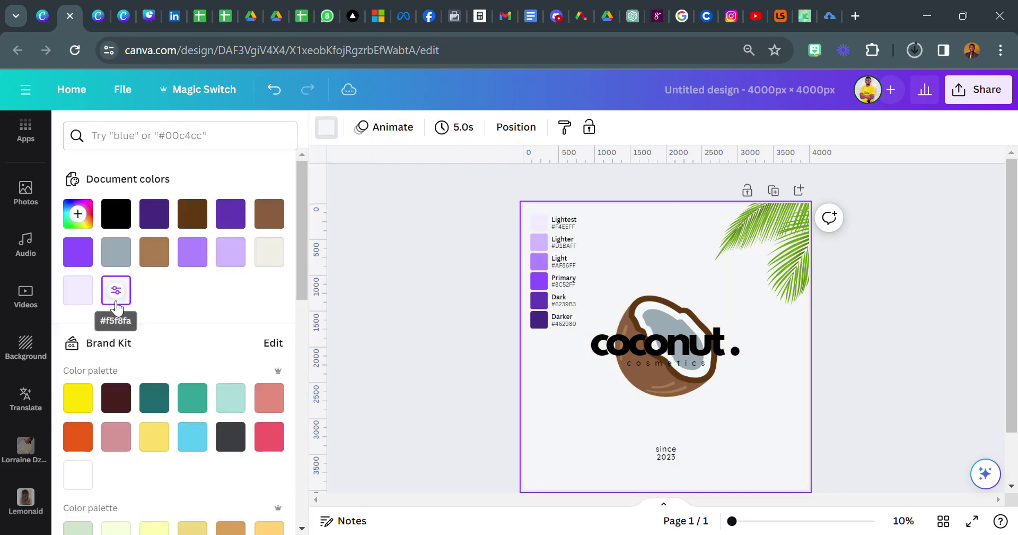
Step: Colour the 'coconut.' wordmark a dark purple
{"action": "left_click", "coordinate": [656, 345]}
{"action": "left_click", "coordinate": [532, 128]}
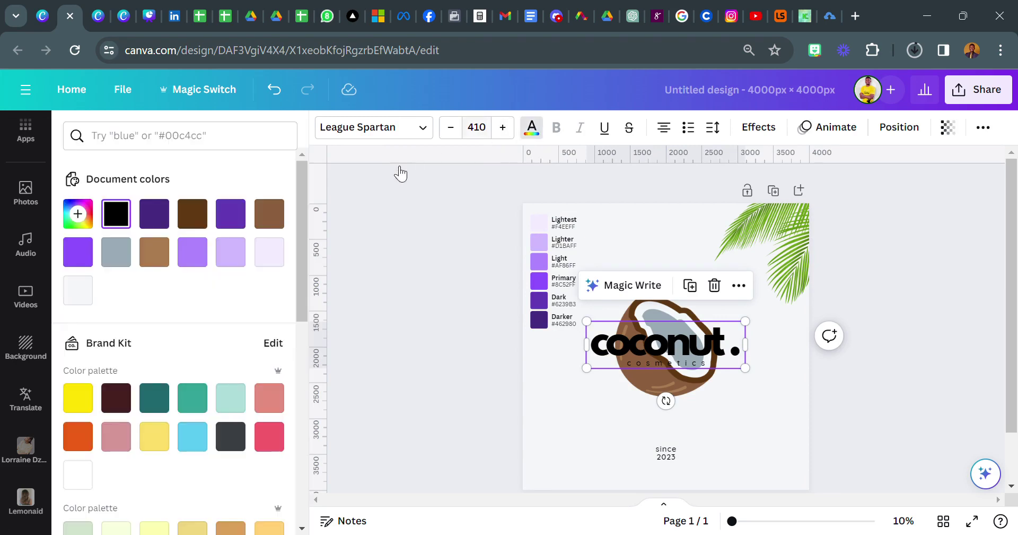
{"action": "left_click", "coordinate": [238, 221]}
{"action": "left_click", "coordinate": [154, 213]}
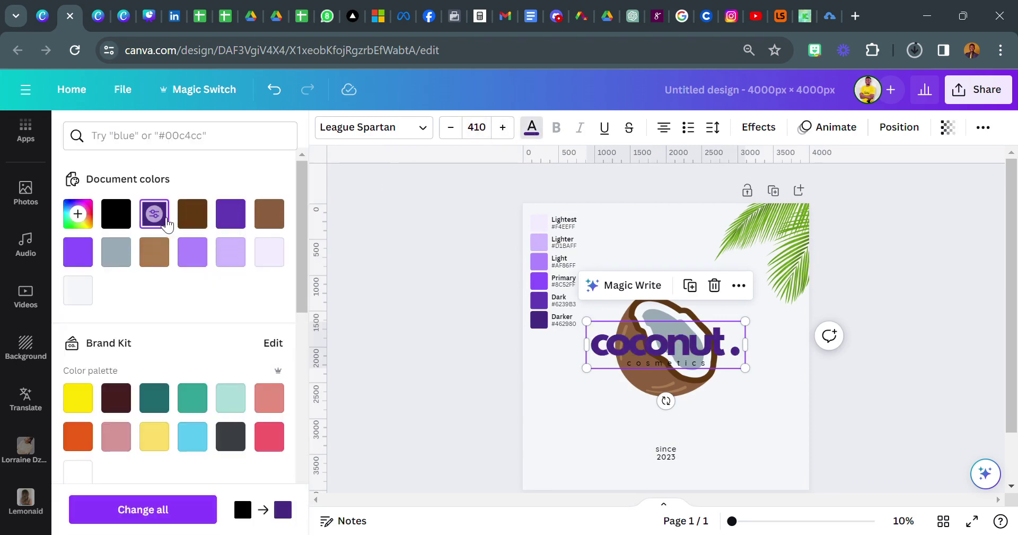
Step: Try several colours on the 'cosmetics' subtitle and settle on white
{"action": "left_click", "coordinate": [656, 365]}
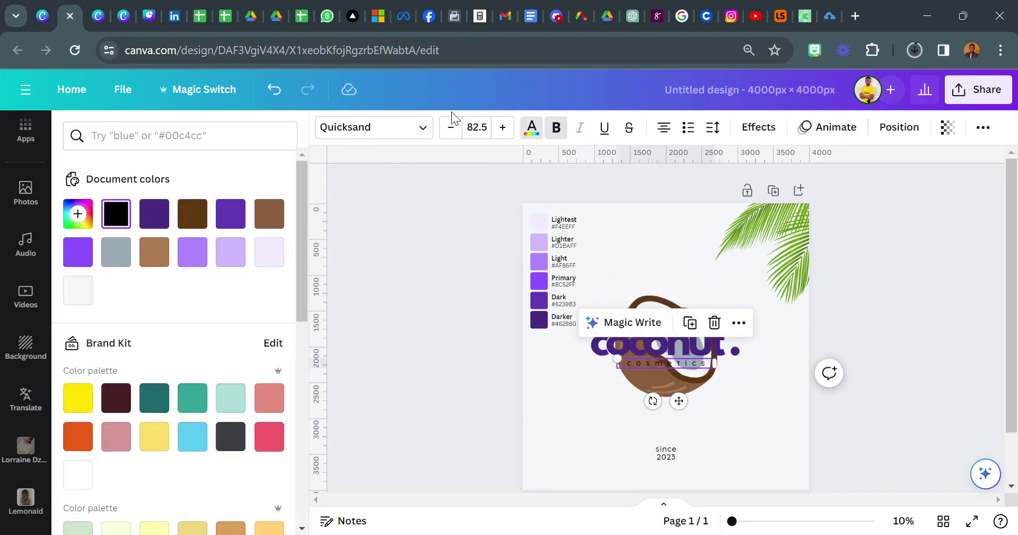
{"action": "left_click", "coordinate": [78, 252]}
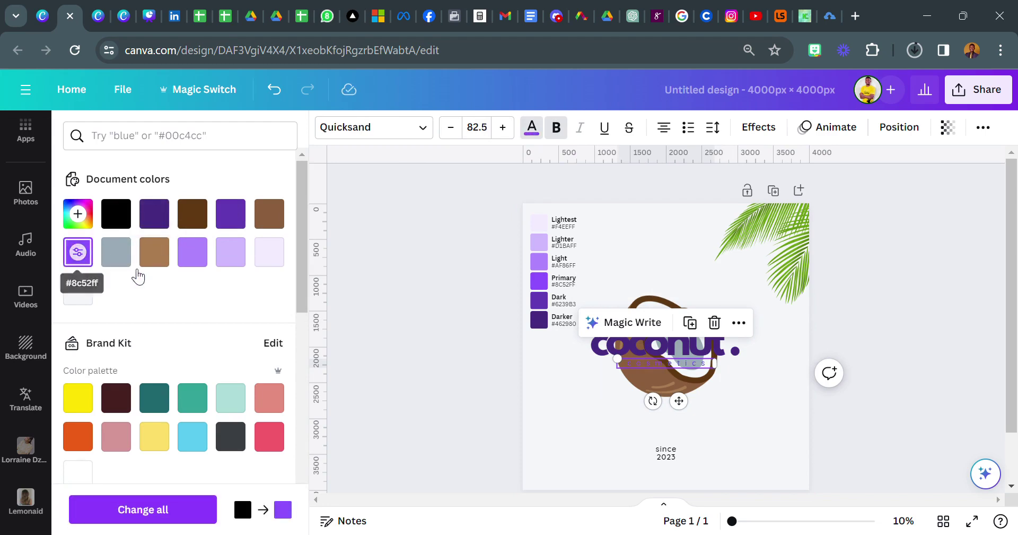
{"action": "left_click", "coordinate": [192, 252]}
{"action": "left_click", "coordinate": [236, 262]}
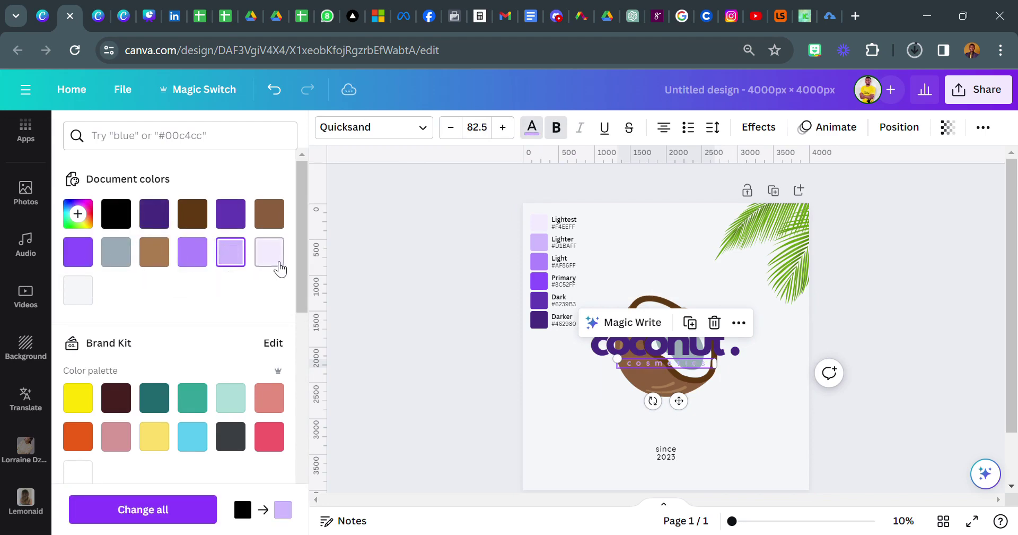
{"action": "left_click", "coordinate": [154, 251]}
{"action": "left_click", "coordinate": [116, 251]}
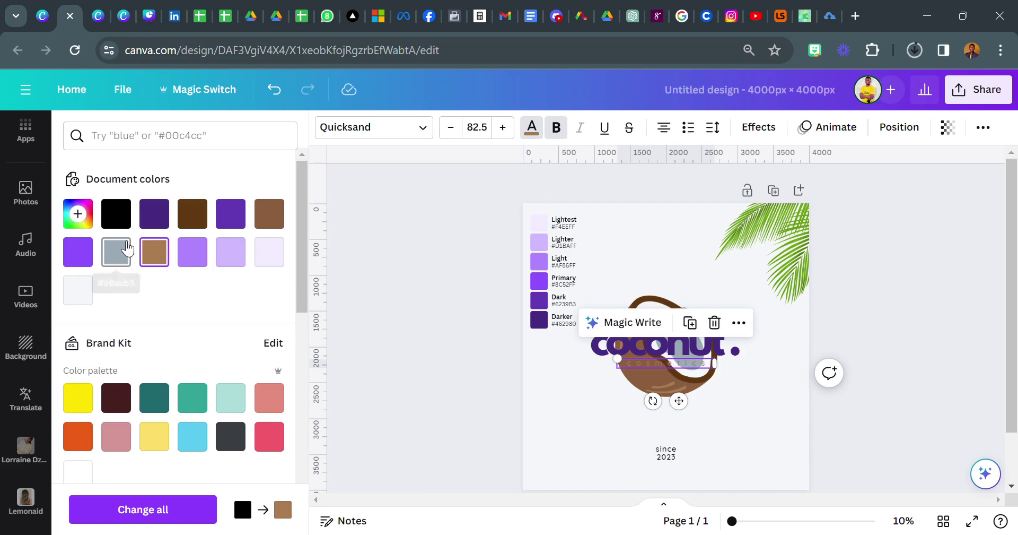
{"action": "left_click", "coordinate": [85, 290]}
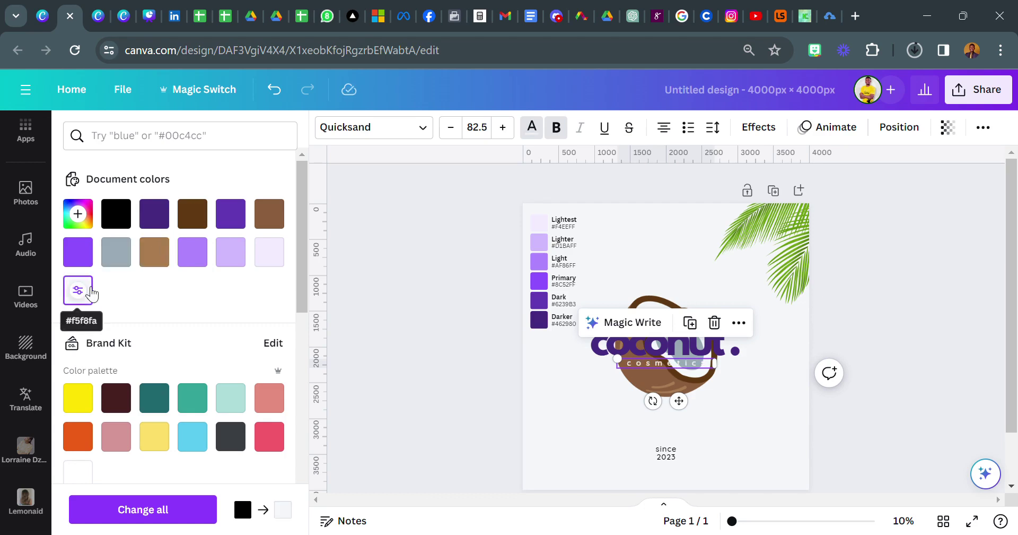
{"action": "left_click", "coordinate": [434, 304]}
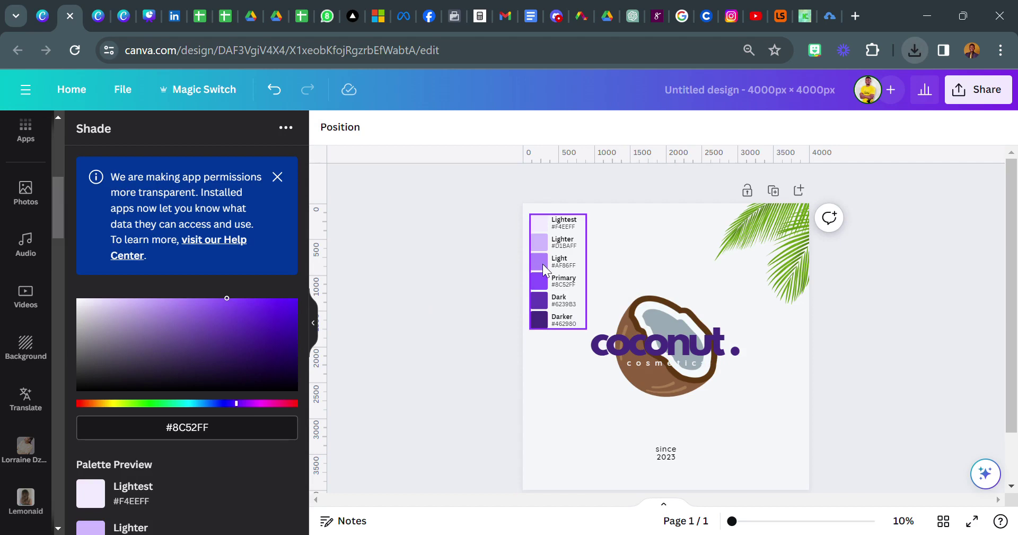
Step: Snap the palette chart up against the page's left edge and remove the Light swatch square
{"action": "left_click_drag", "start_coordinate": [542, 263], "coordinate": [551, 268]}
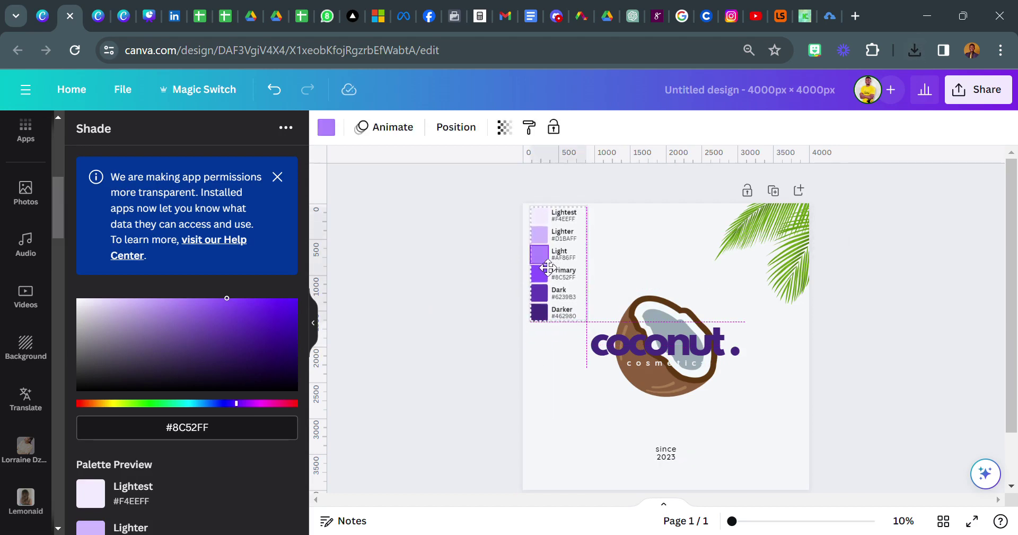
{"action": "left_click_drag", "start_coordinate": [552, 268], "coordinate": [544, 268]}
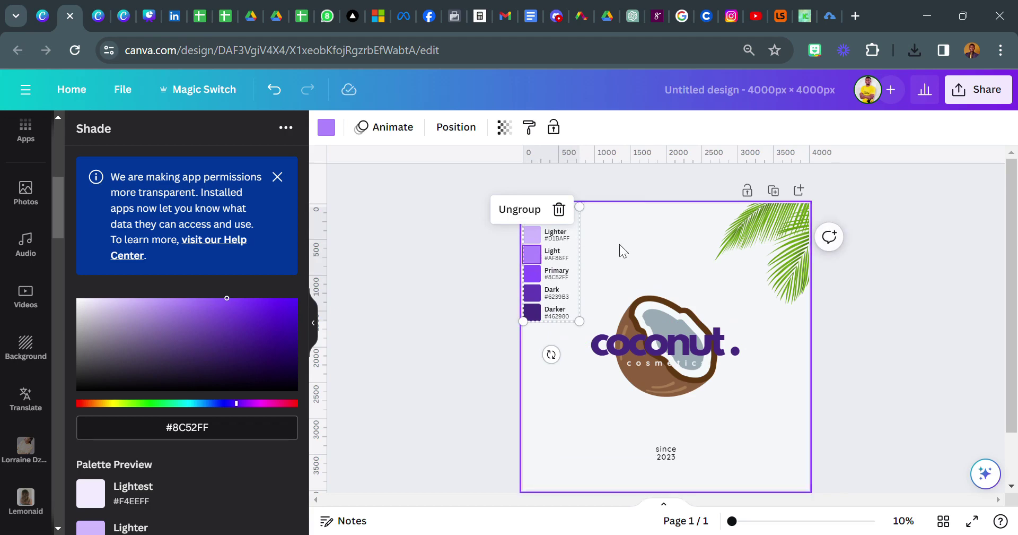
{"action": "scroll", "coordinate": [242, 493], "scroll_direction": "down", "scroll_amount": 3}
{"action": "scroll", "coordinate": [228, 448], "scroll_direction": "down", "scroll_amount": 2}
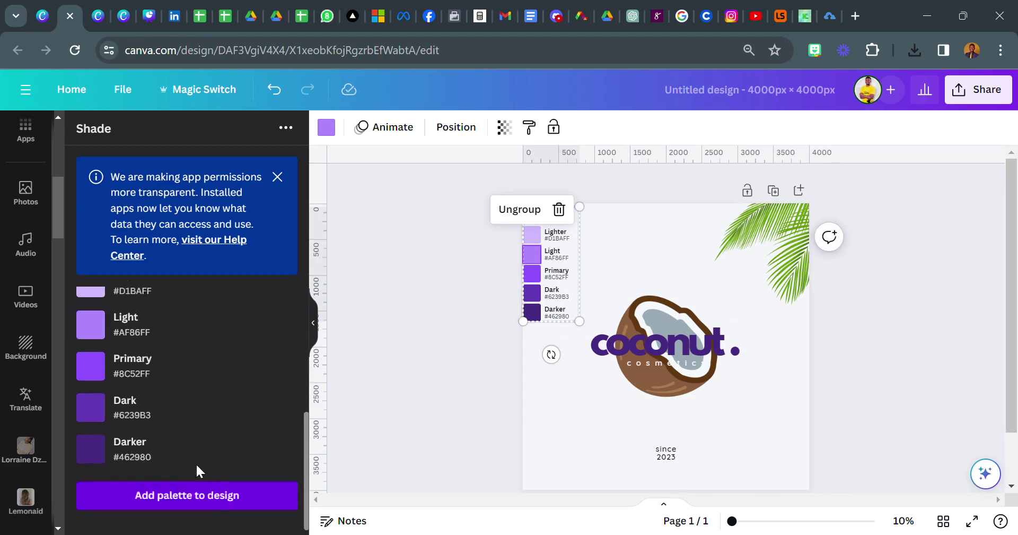
{"action": "scroll", "coordinate": [205, 424], "scroll_direction": "up", "scroll_amount": 5}
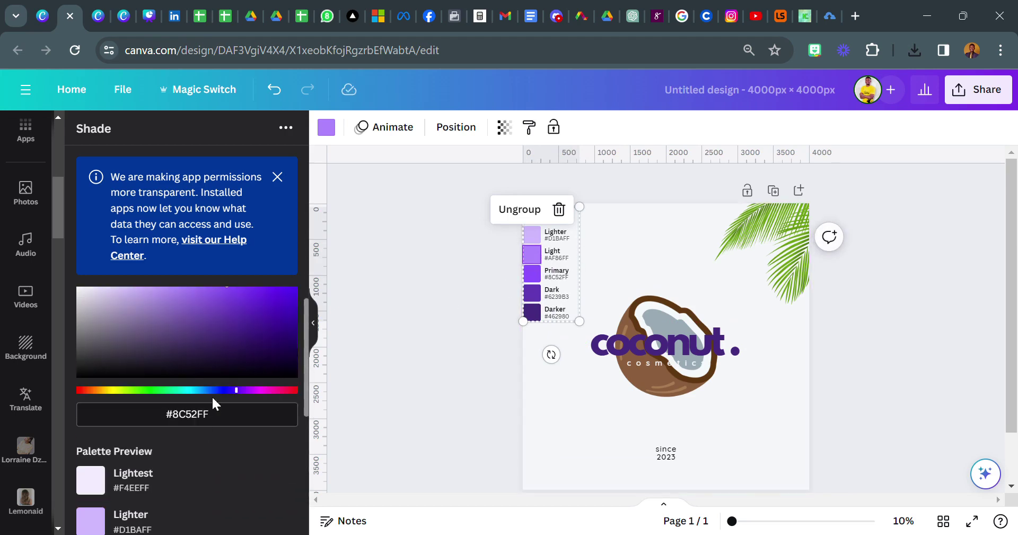
{"action": "left_click", "coordinate": [559, 209]}
Step: Marquee-select the purple palette chart and delete it from the page
{"action": "left_click", "coordinate": [605, 210]}
{"action": "left_click_drag", "start_coordinate": [604, 211], "coordinate": [511, 332]}
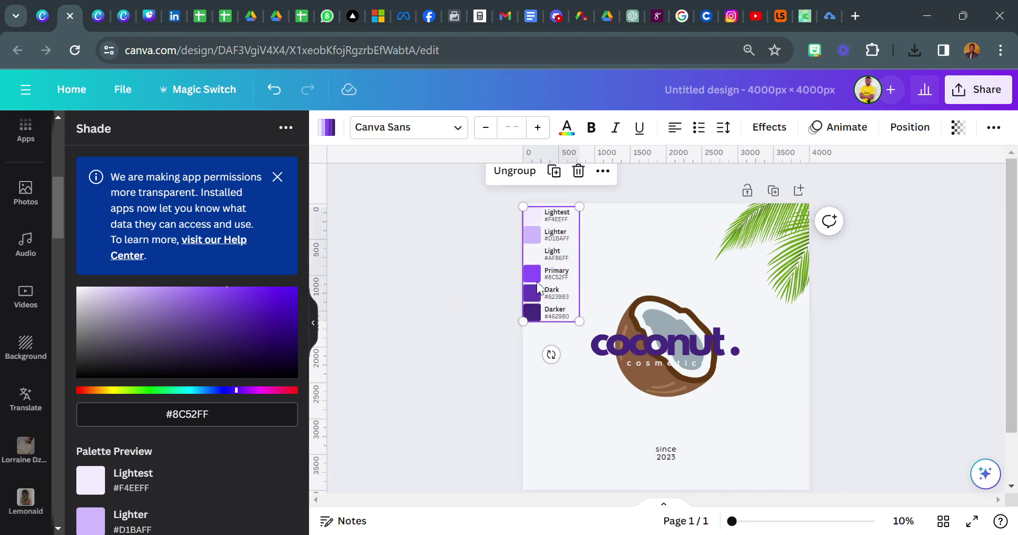
{"action": "left_click", "coordinate": [580, 171]}
{"action": "mouse_move", "coordinate": [238, 386]}
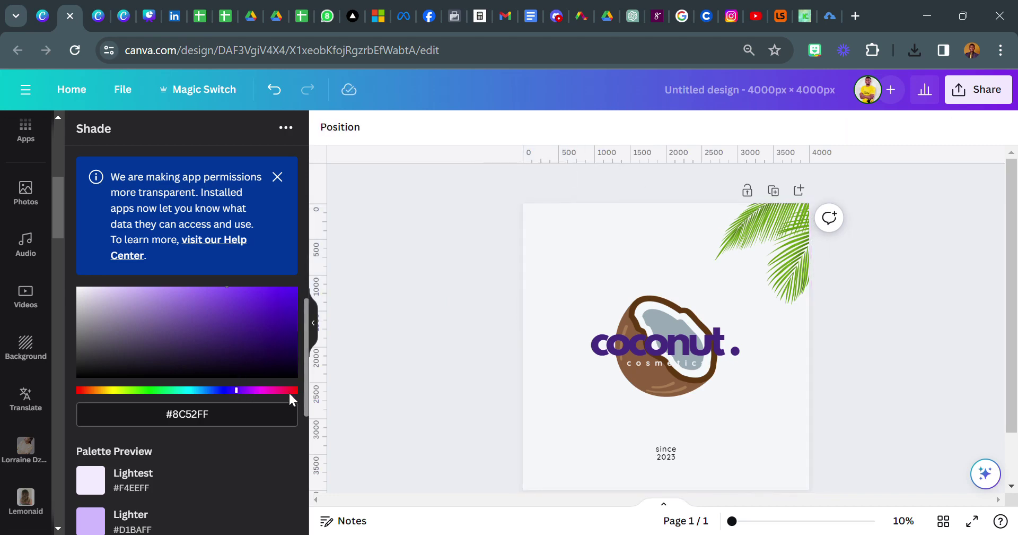
Step: Shift Shade's hue through pink and yellow to a green palette from #8CFF52
{"action": "left_click", "coordinate": [287, 390]}
{"action": "scroll", "coordinate": [231, 460], "scroll_direction": "down", "scroll_amount": 3}
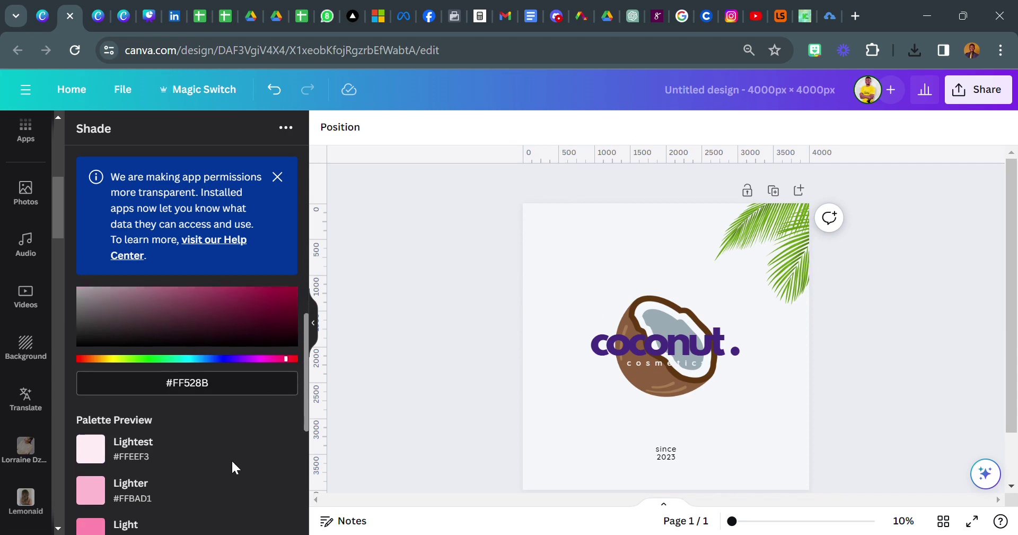
{"action": "scroll", "coordinate": [199, 465], "scroll_direction": "down", "scroll_amount": 3}
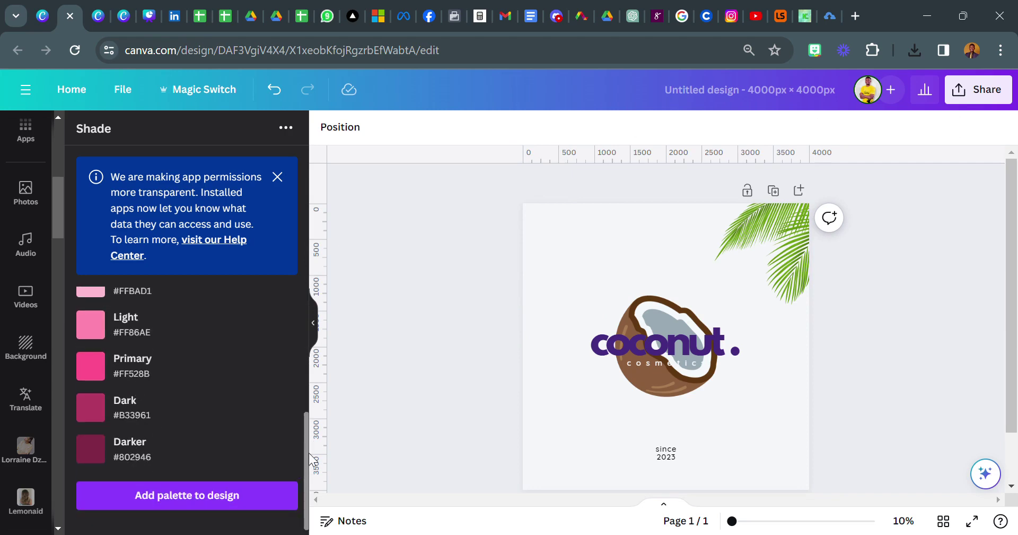
{"action": "left_click_drag", "start_coordinate": [306, 444], "coordinate": [308, 333]}
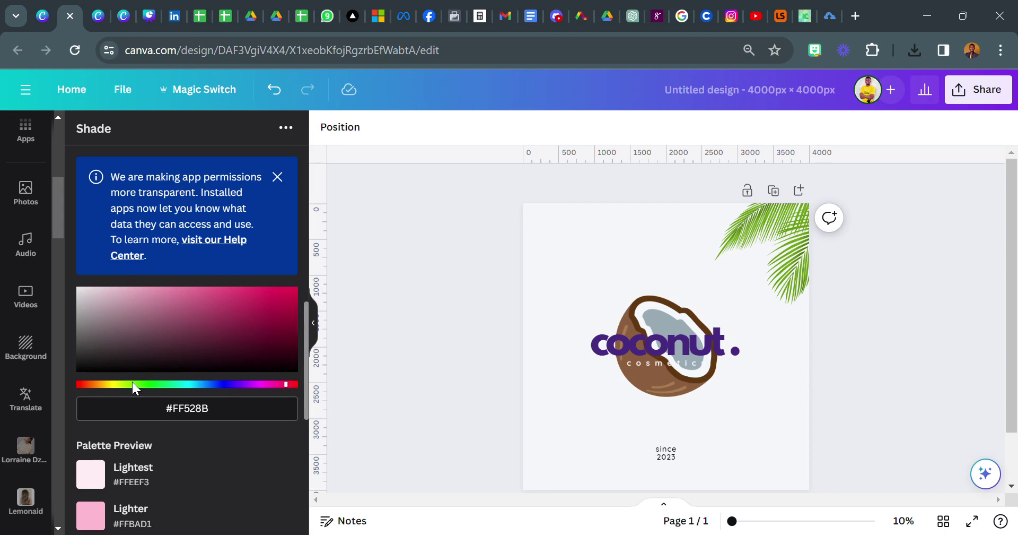
{"action": "left_click", "coordinate": [109, 383]}
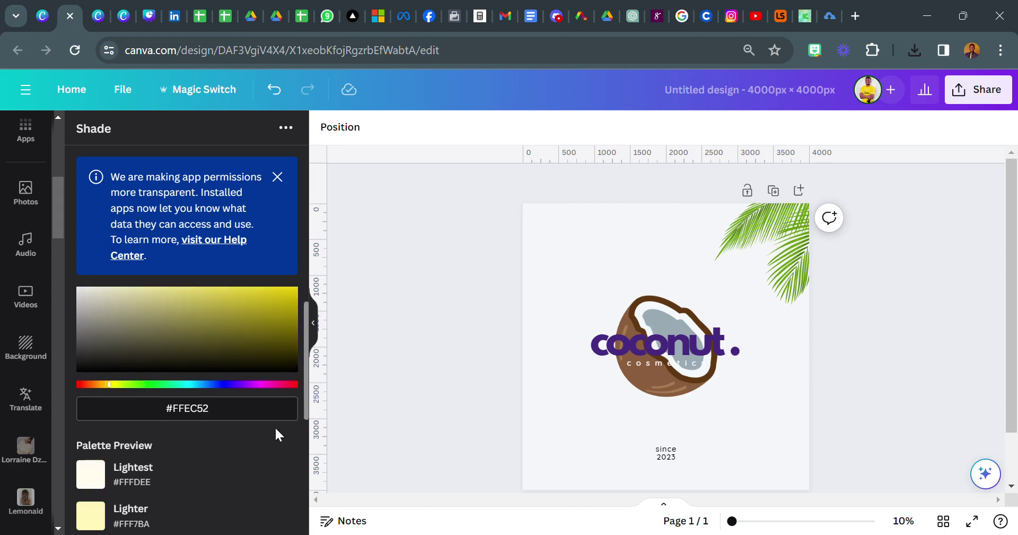
{"action": "left_click_drag", "start_coordinate": [306, 396], "coordinate": [313, 501]}
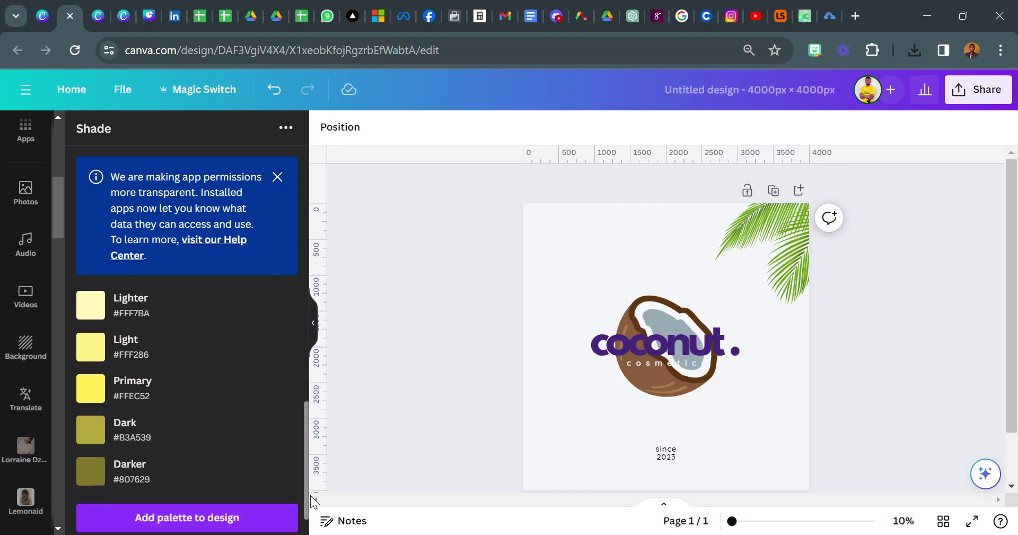
{"action": "scroll", "coordinate": [138, 380], "scroll_direction": "up", "scroll_amount": 5}
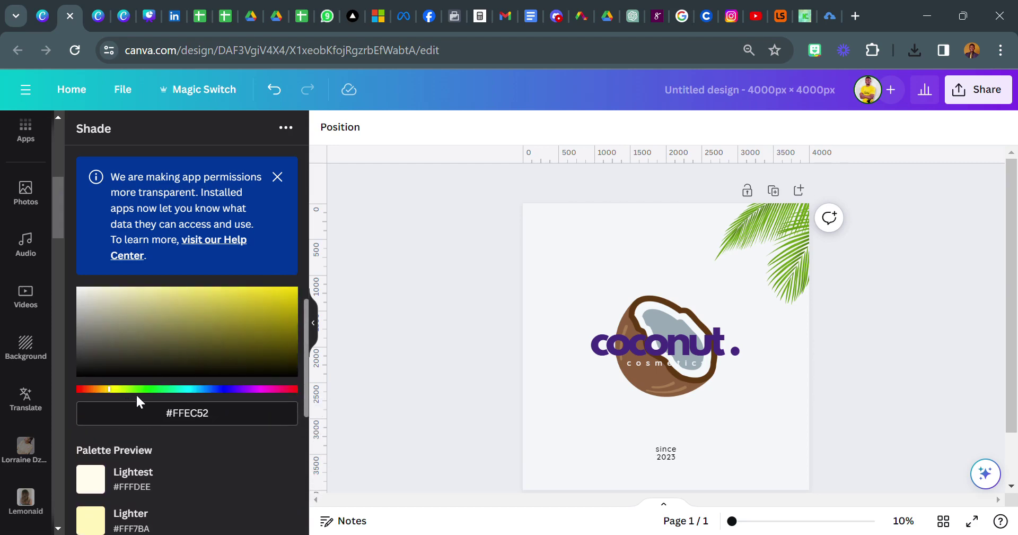
{"action": "left_click", "coordinate": [138, 388]}
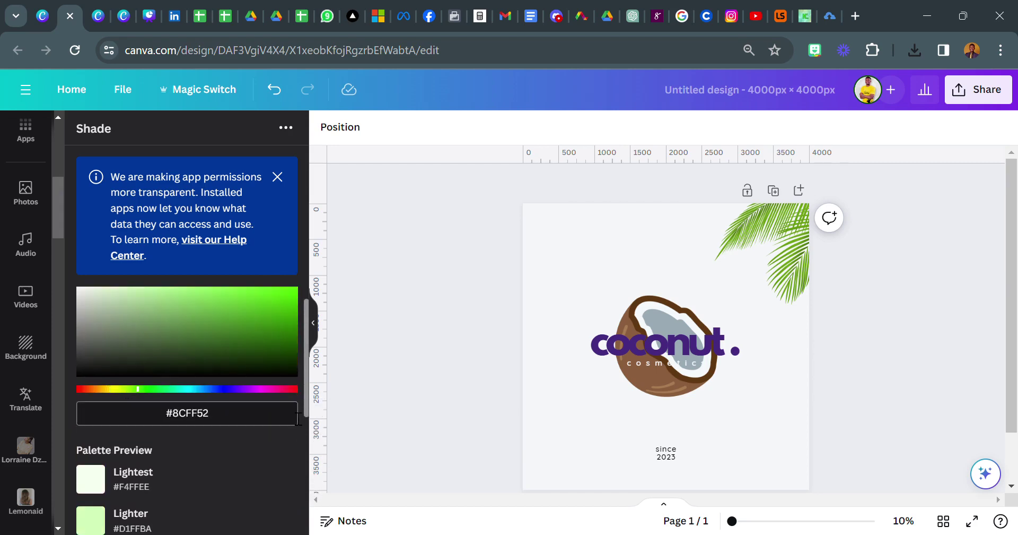
{"action": "left_click_drag", "start_coordinate": [305, 388], "coordinate": [321, 480]}
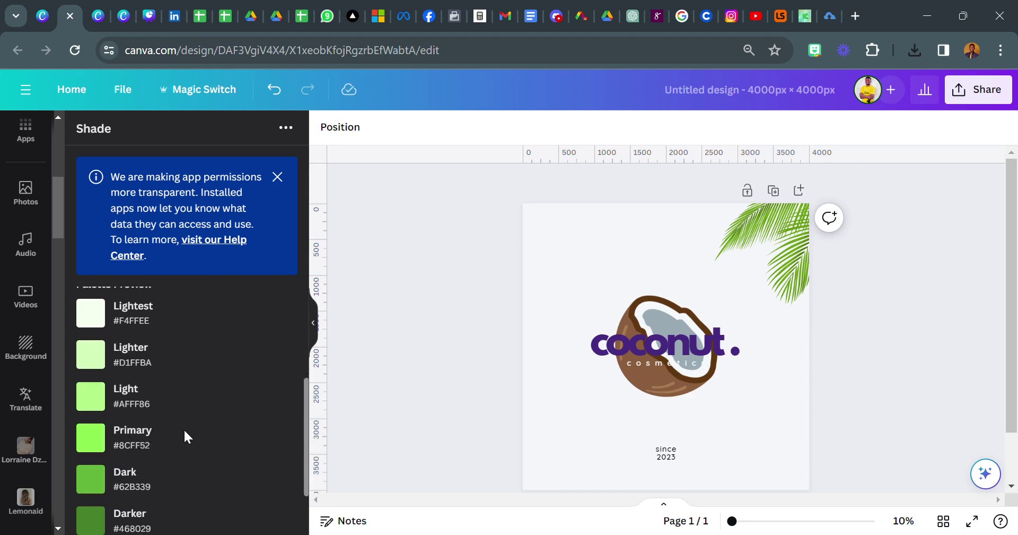
{"action": "scroll", "coordinate": [184, 428], "scroll_direction": "up", "scroll_amount": 2}
Step: Change the Shade base colour from green #8CFF52 to blue-violet #5A52FF using the hue slider
{"action": "left_click", "coordinate": [205, 339]}
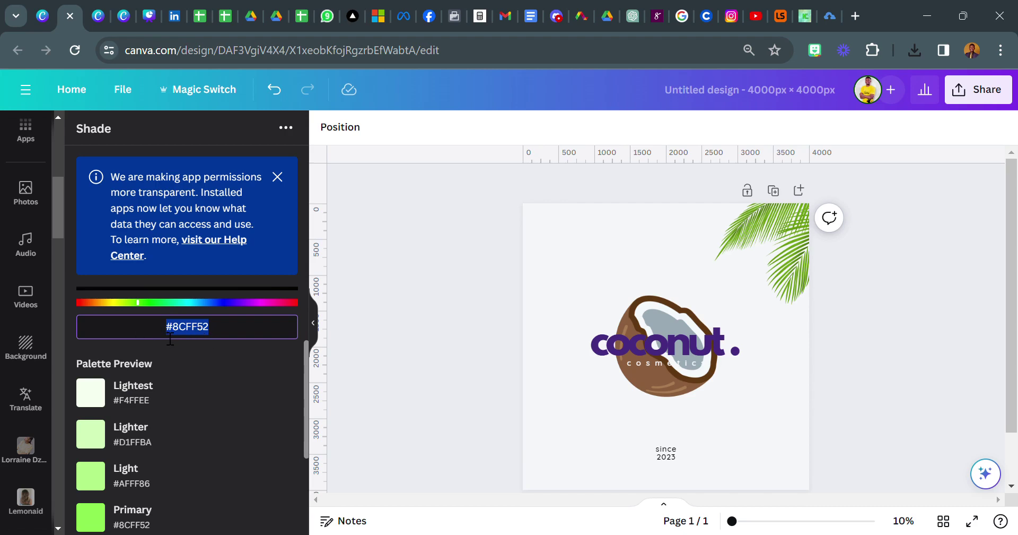
{"action": "left_click", "coordinate": [290, 409]}
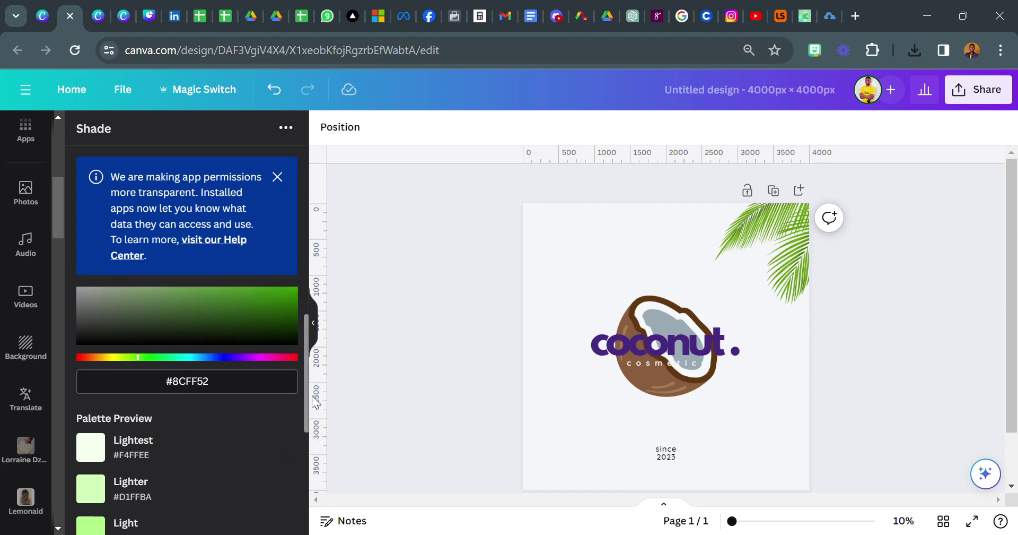
{"action": "left_click_drag", "start_coordinate": [313, 402], "coordinate": [293, 481]}
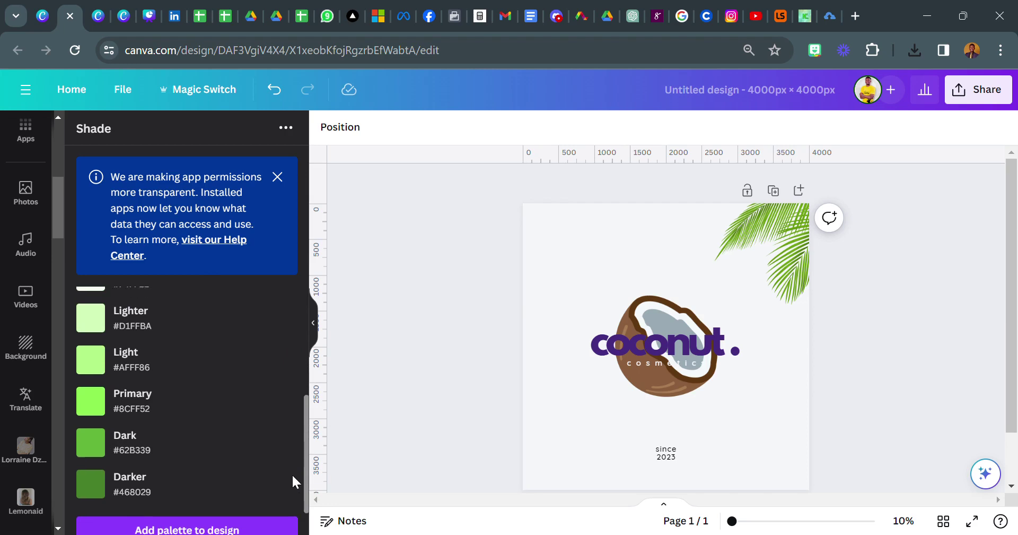
{"action": "scroll", "coordinate": [292, 482], "scroll_direction": "up", "scroll_amount": 3}
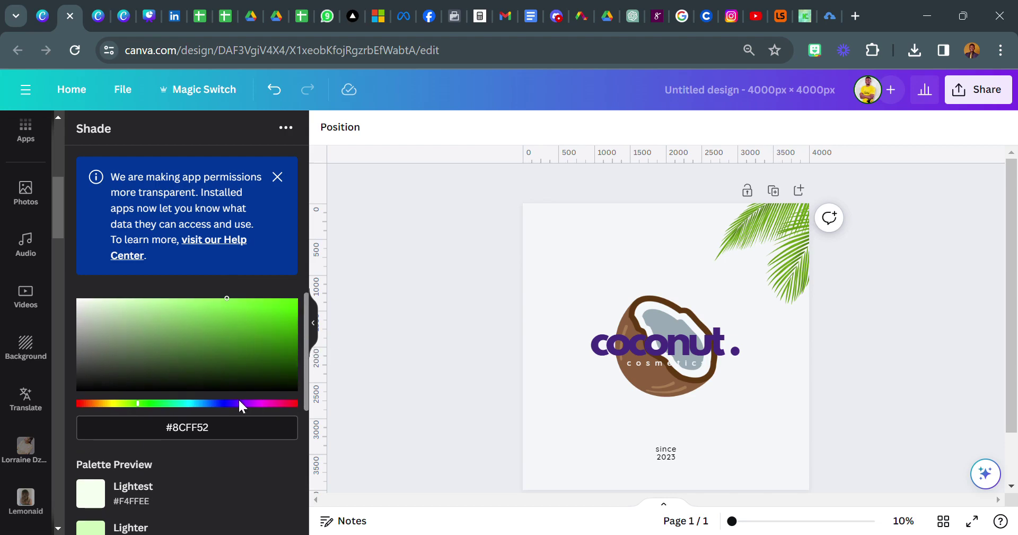
{"action": "left_click", "coordinate": [225, 403]}
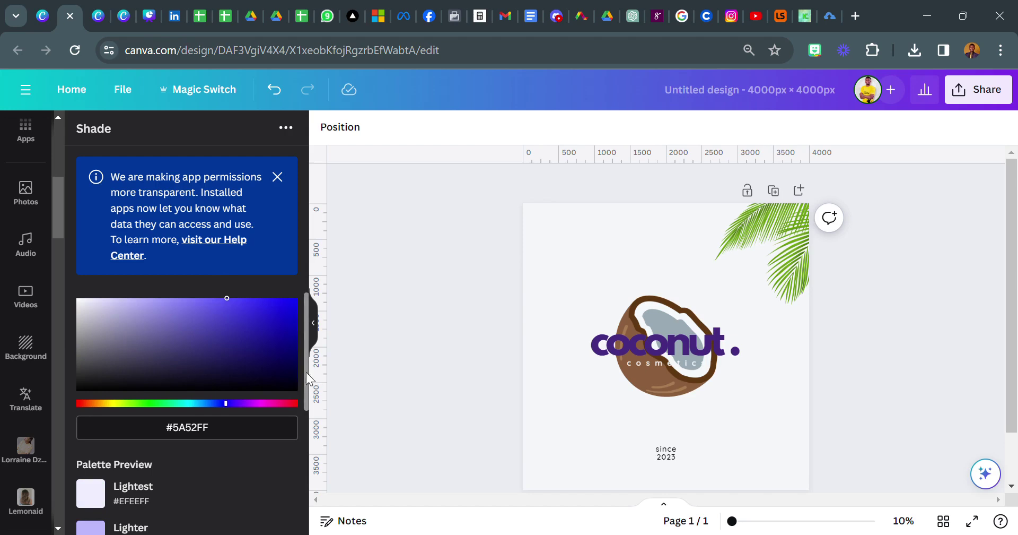
{"action": "left_click_drag", "start_coordinate": [307, 381], "coordinate": [307, 487]}
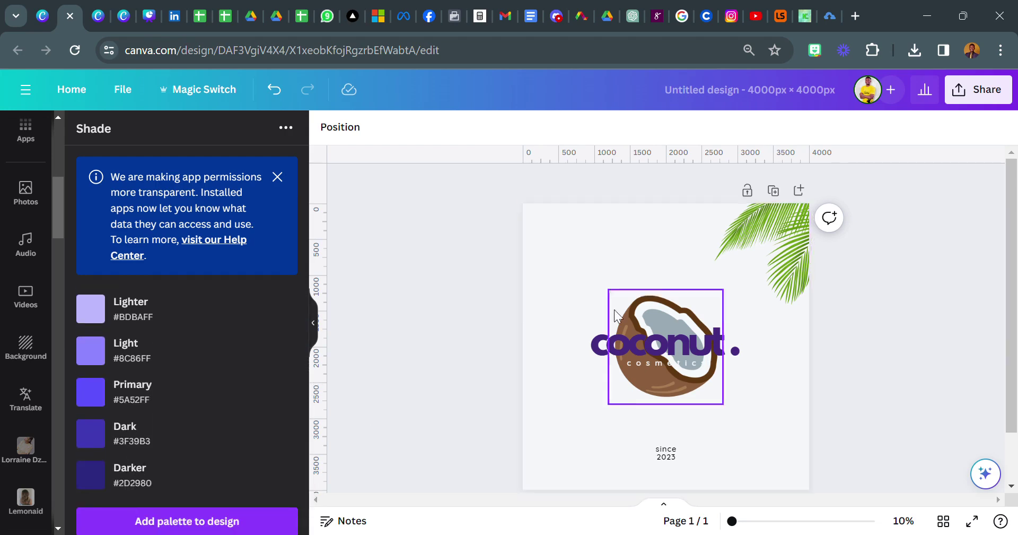
Step: Place the coconut graphic above the 'coconut.' wordmark and centre both on the page
{"action": "left_click_drag", "start_coordinate": [635, 331], "coordinate": [635, 389]}
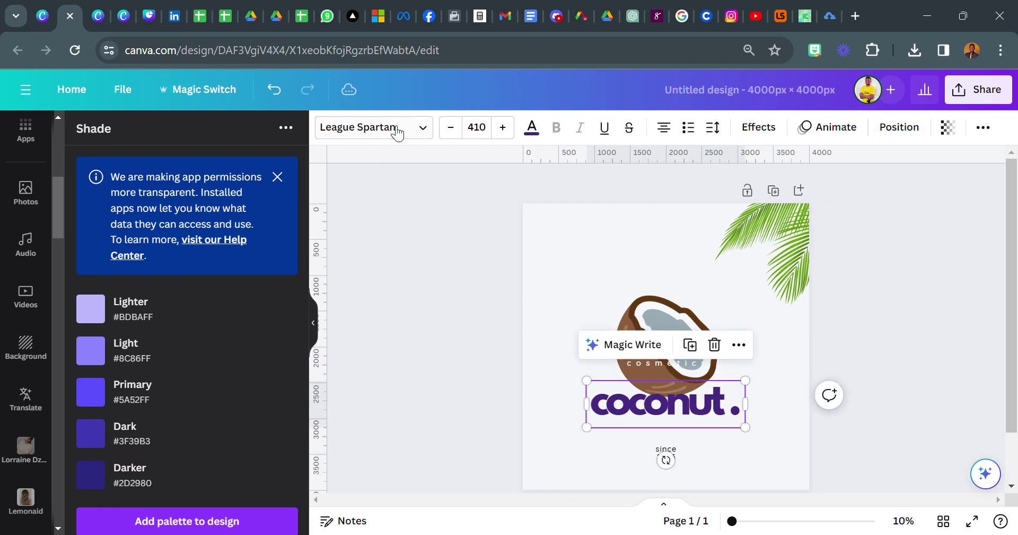
{"action": "left_click", "coordinate": [275, 89]}
{"action": "left_click", "coordinate": [546, 240]}
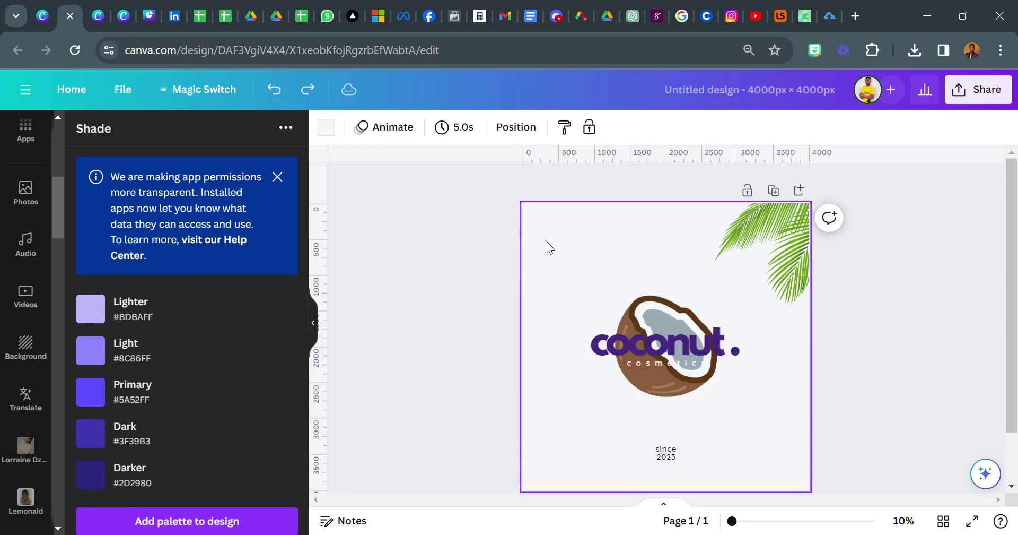
{"action": "left_click_drag", "start_coordinate": [653, 297], "coordinate": [653, 220]}
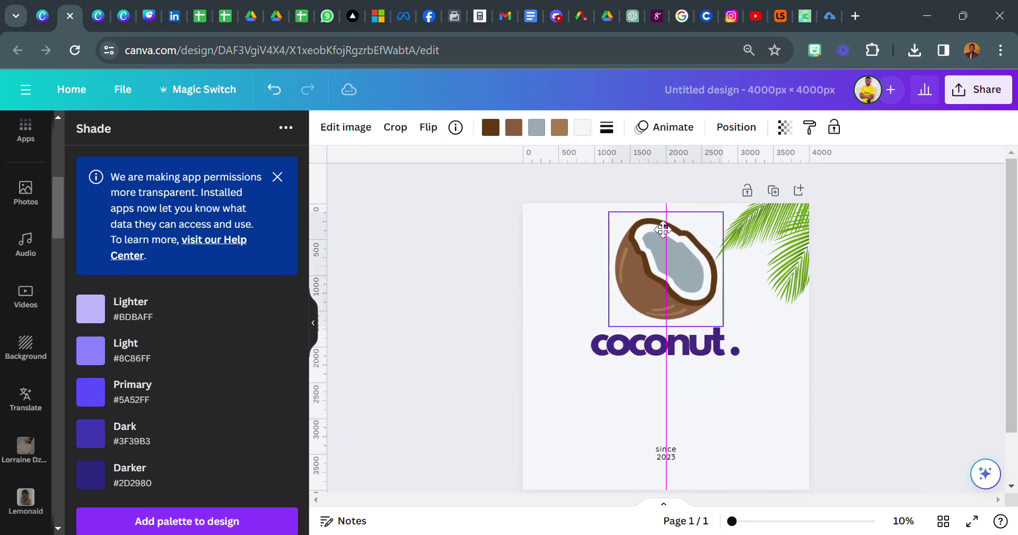
{"action": "left_click_drag", "start_coordinate": [560, 256], "coordinate": [648, 394]}
{"action": "mouse_move", "coordinate": [673, 317]}
{"action": "left_mouse_down"}
{"action": "mouse_move", "coordinate": [686, 358]}
{"action": "mouse_move", "coordinate": [686, 349]}
{"action": "left_mouse_up"}
{"action": "left_click", "coordinate": [539, 297]}
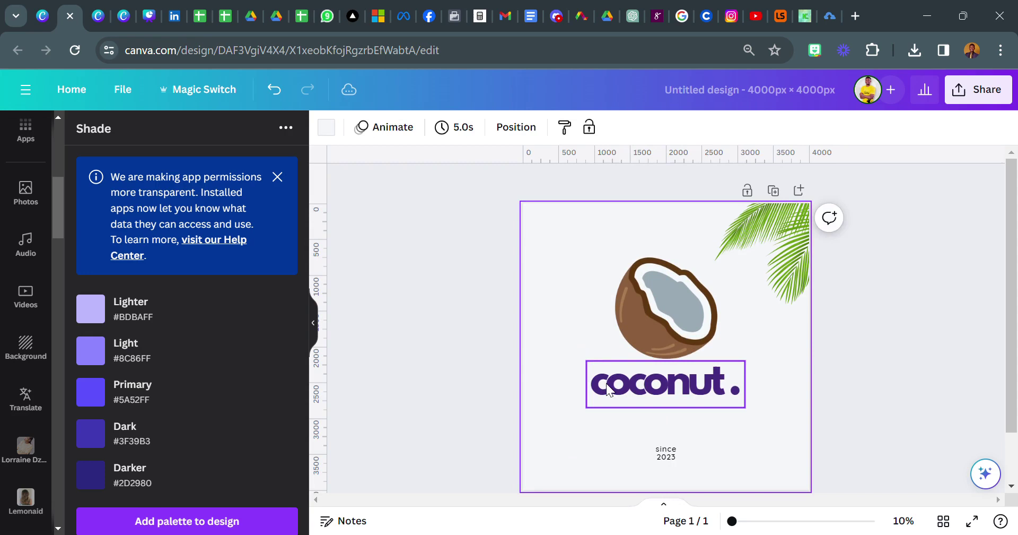
Step: Colour the 'coconut.' text brown #603813 and the cosmetics tagline black
{"action": "left_click", "coordinate": [663, 384]}
{"action": "left_click", "coordinate": [532, 127]}
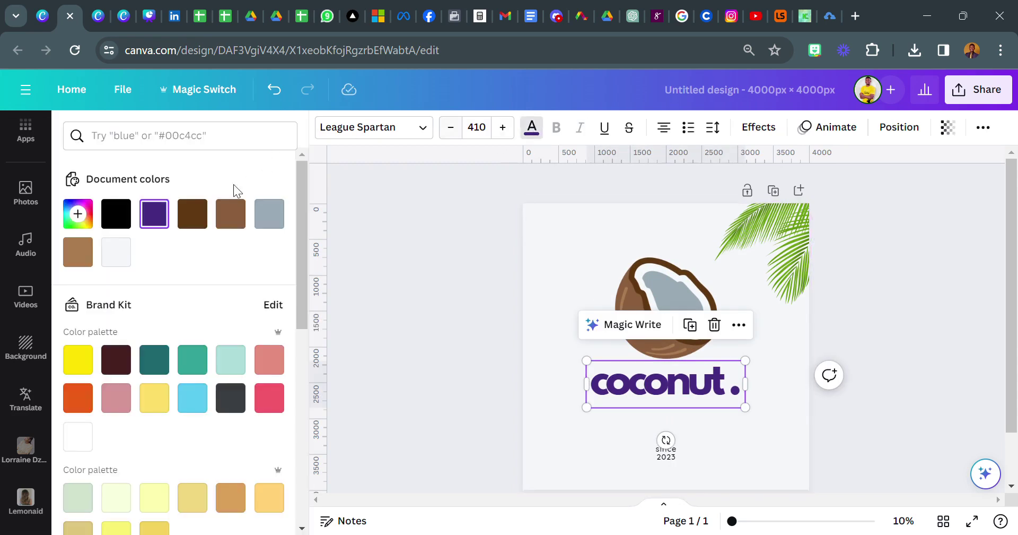
{"action": "left_click", "coordinate": [192, 213]}
{"action": "left_click", "coordinate": [647, 404]}
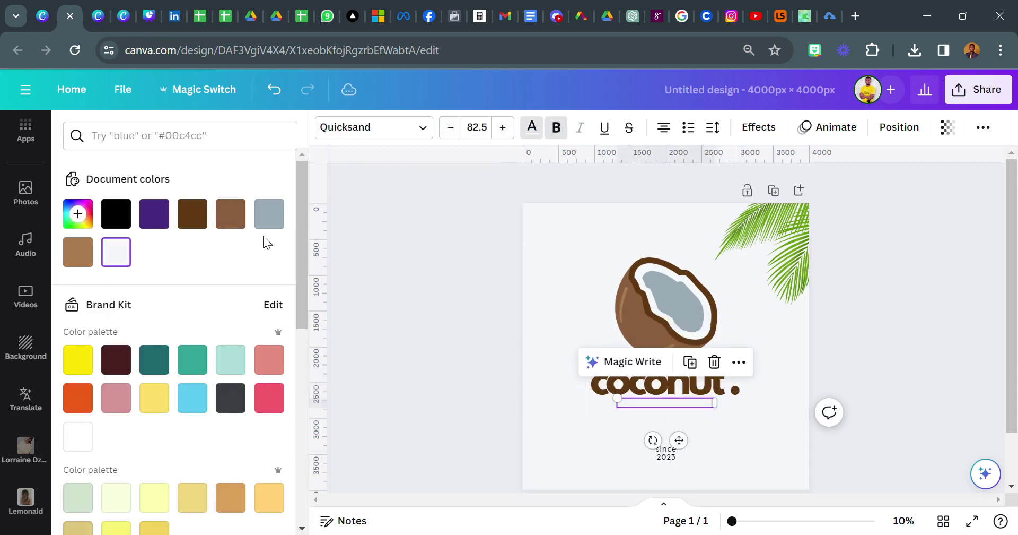
{"action": "left_click", "coordinate": [115, 214]}
{"action": "left_click", "coordinate": [429, 299]}
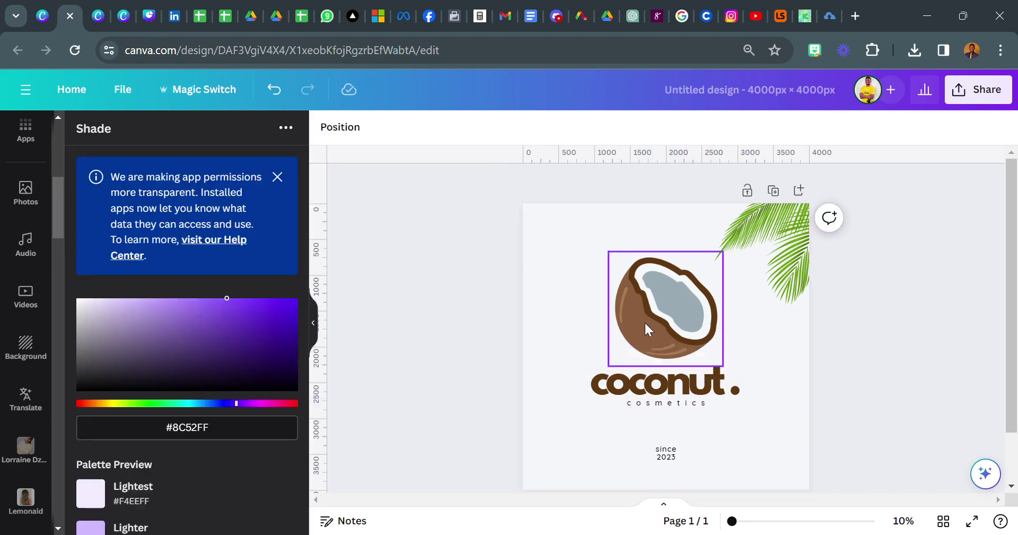
Step: Nudge the coconut graphic and the top-right palm leaves slightly upward
{"action": "left_click", "coordinate": [656, 342]}
{"action": "left_click", "coordinate": [564, 307]}
{"action": "left_click", "coordinate": [671, 307]}
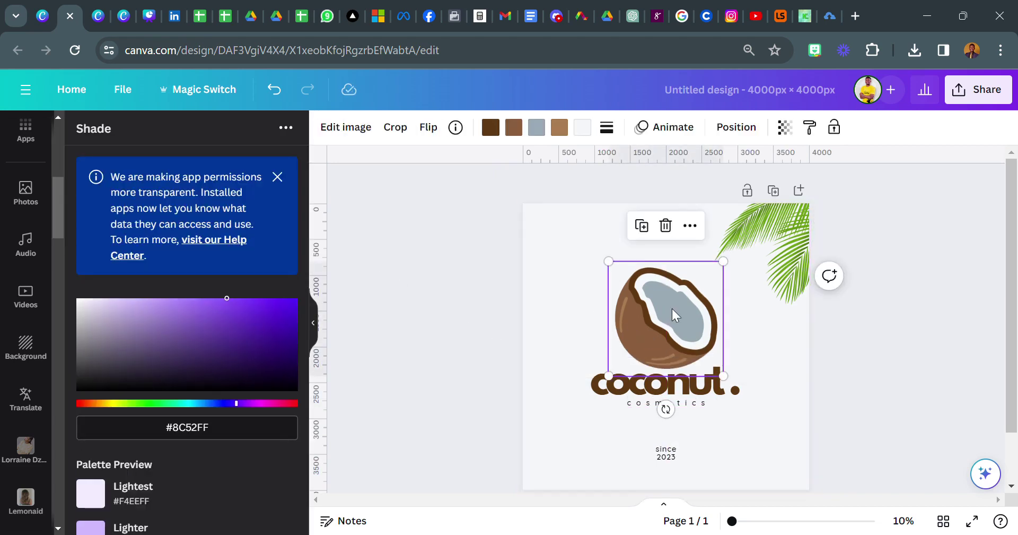
{"action": "left_click_drag", "start_coordinate": [671, 307], "coordinate": [671, 301]}
{"action": "left_click", "coordinate": [558, 310]}
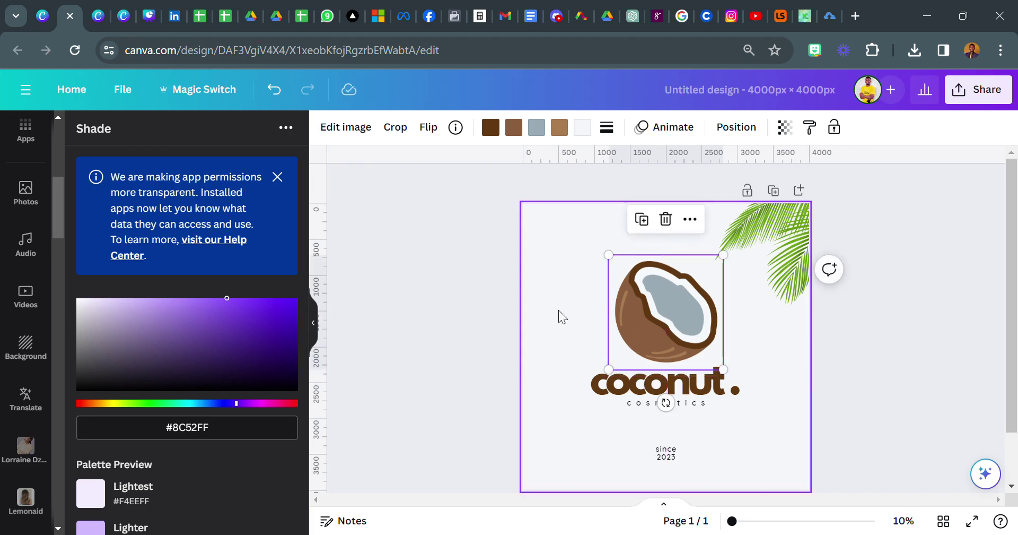
{"action": "left_click", "coordinate": [729, 388]}
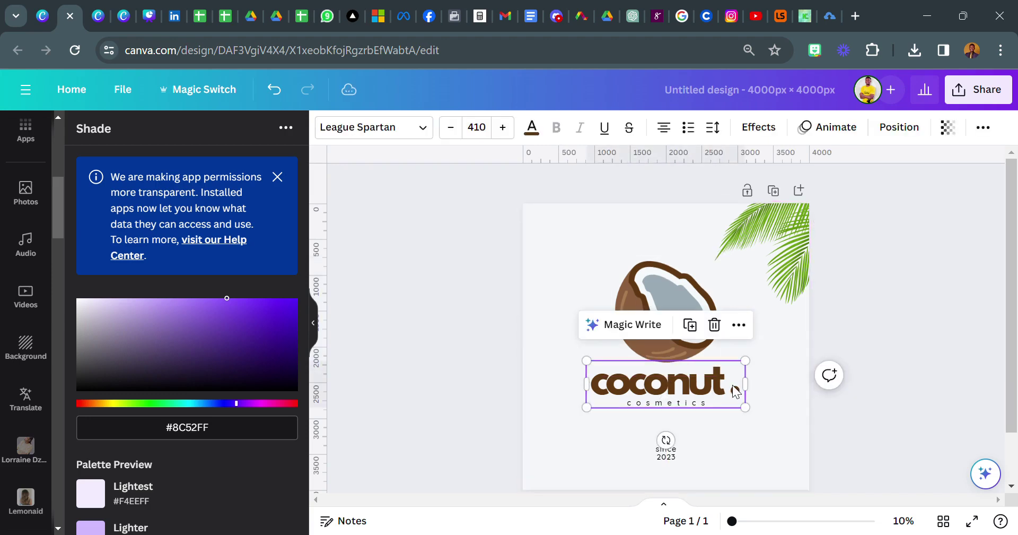
{"action": "left_click", "coordinate": [777, 254]}
{"action": "left_click_drag", "start_coordinate": [777, 253], "coordinate": [787, 246]}
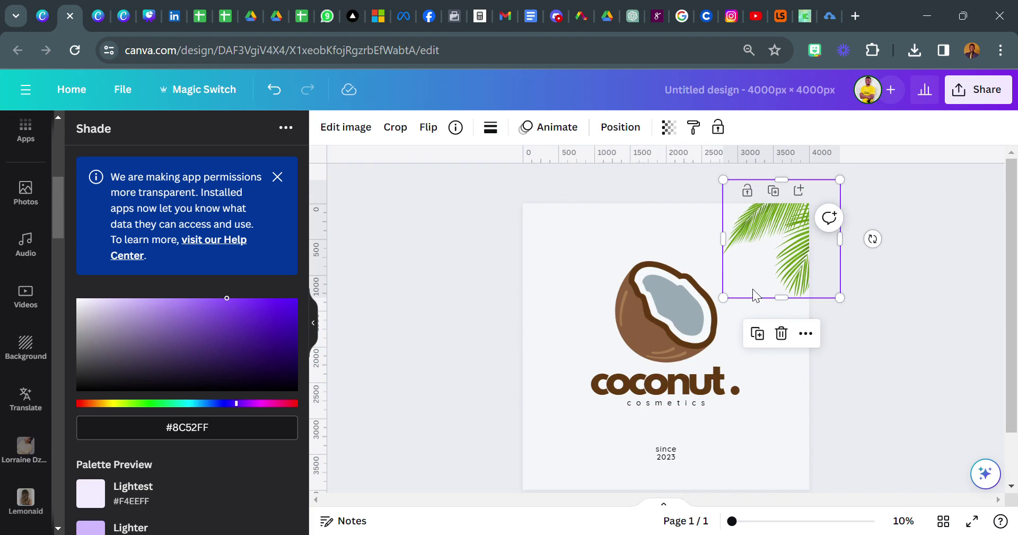
Step: Duplicate the palm leaves, flip the copy horizontally and set it flush in the top-left corner
{"action": "left_click", "coordinate": [757, 333]}
{"action": "left_click_drag", "start_coordinate": [763, 254], "coordinate": [568, 254]}
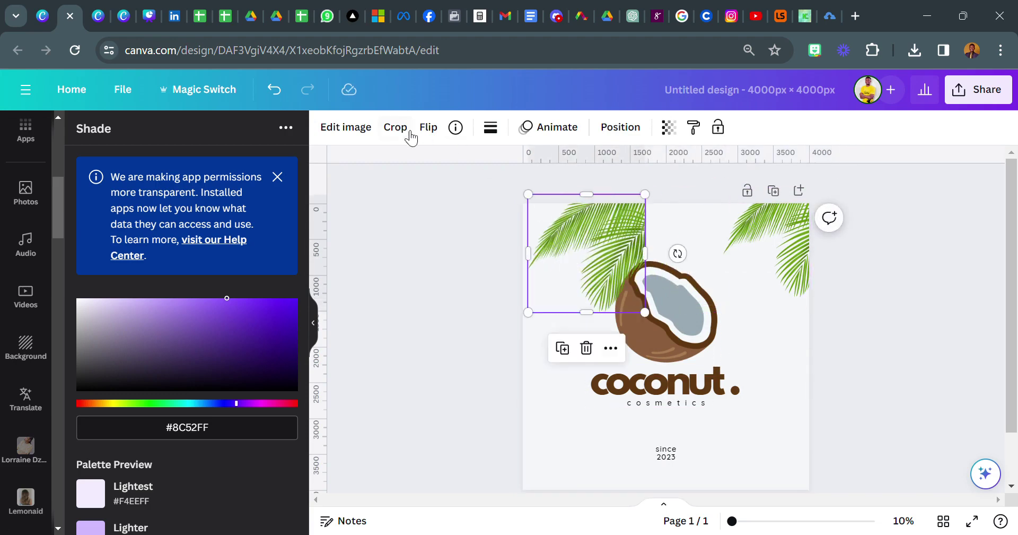
{"action": "left_click", "coordinate": [429, 127]}
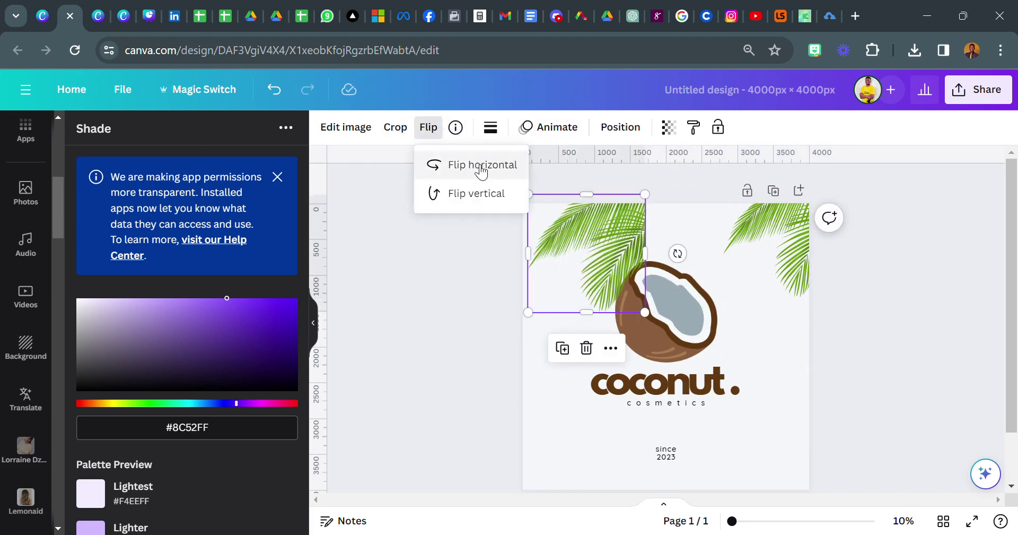
{"action": "left_click", "coordinate": [480, 165]}
{"action": "left_click_drag", "start_coordinate": [557, 235], "coordinate": [551, 237]}
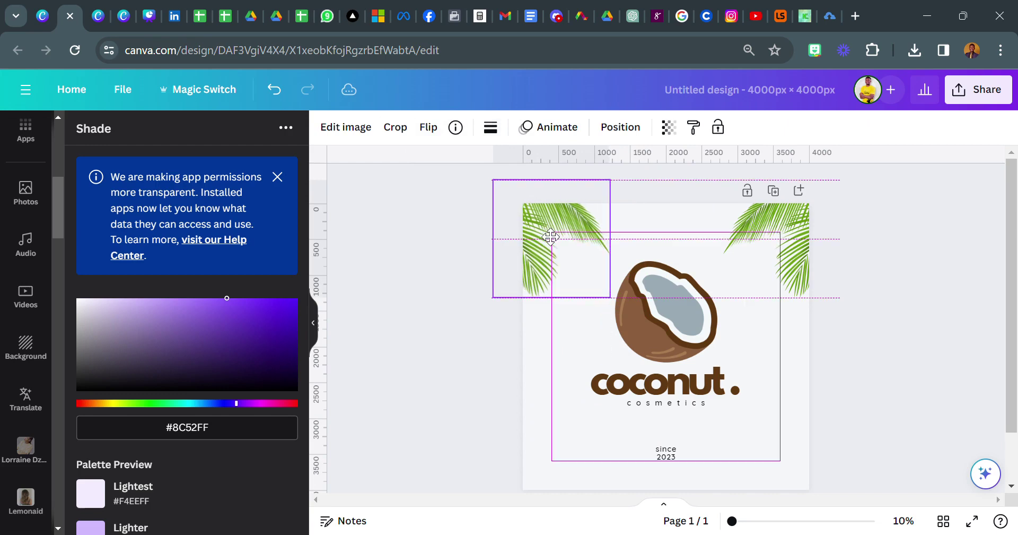
{"action": "left_click_drag", "start_coordinate": [549, 238], "coordinate": [546, 255]}
{"action": "left_click", "coordinate": [456, 364]}
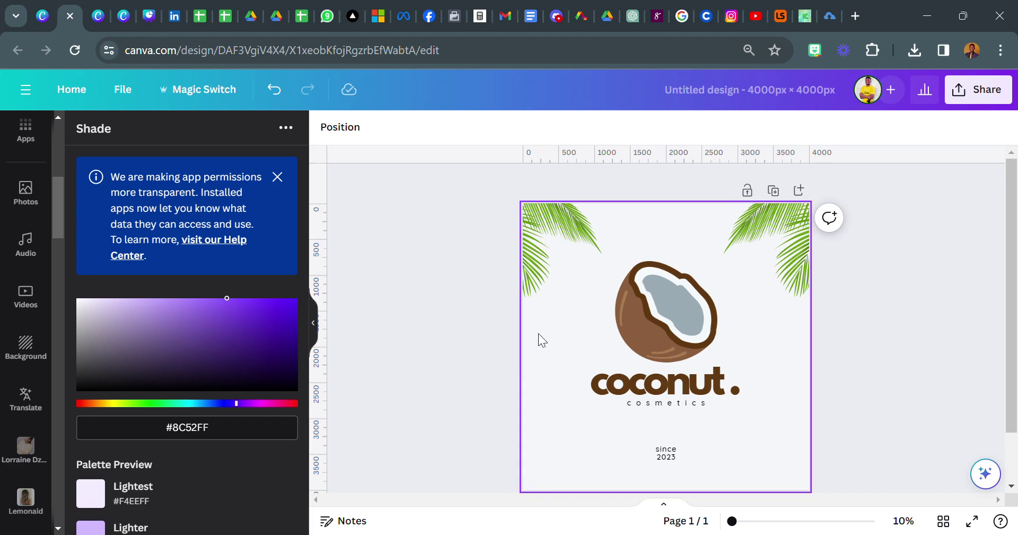
{"action": "left_click", "coordinate": [660, 381]}
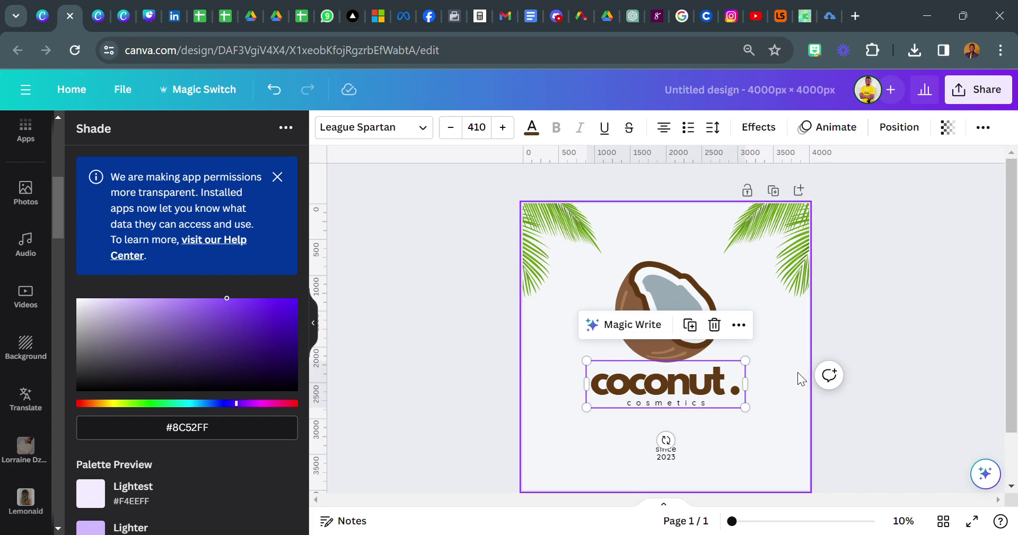
{"action": "left_click", "coordinate": [777, 367]}
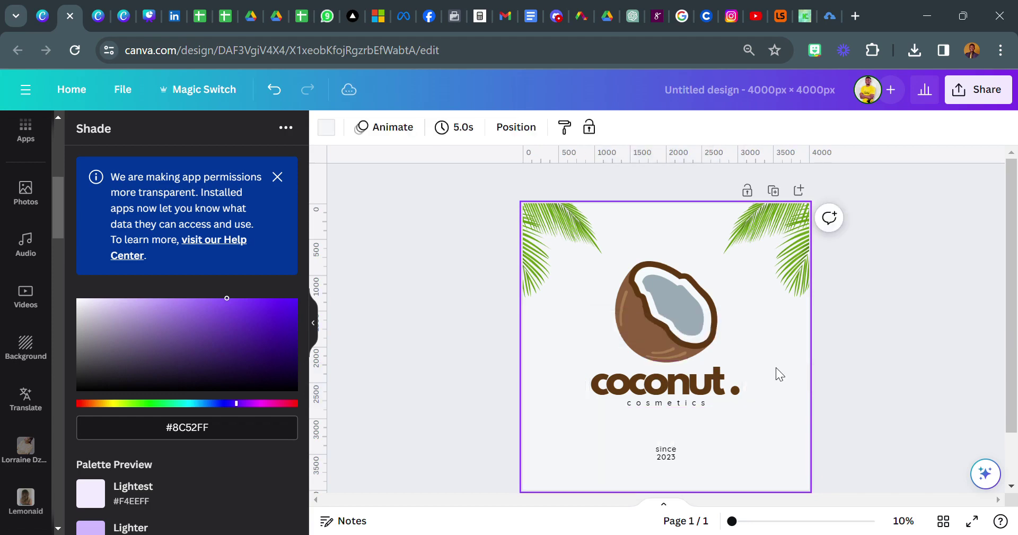